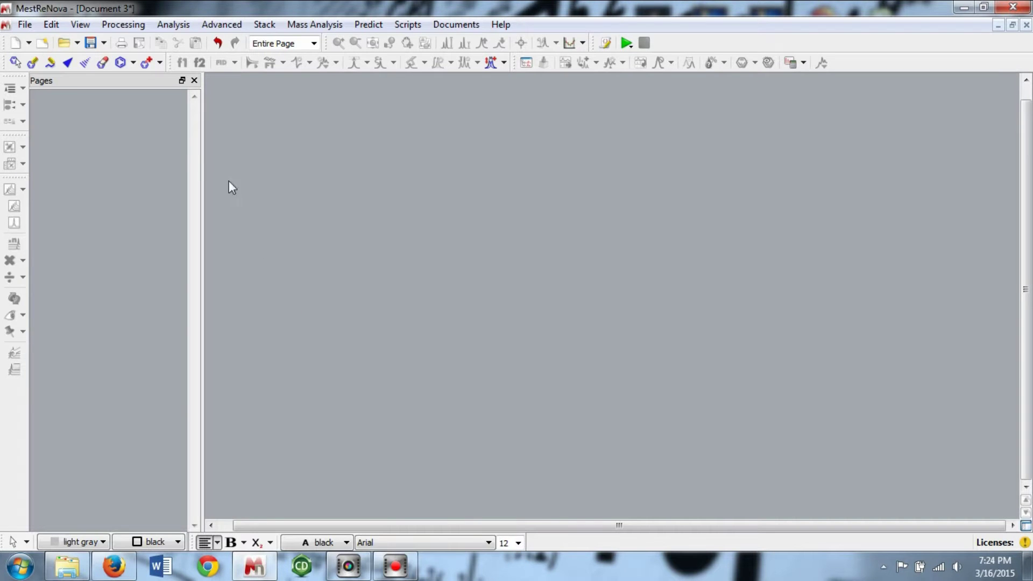
# Step: Open the Ethyl 2-methyl-4-pentenoate fid spectrum file
pyautogui.click(63, 44)
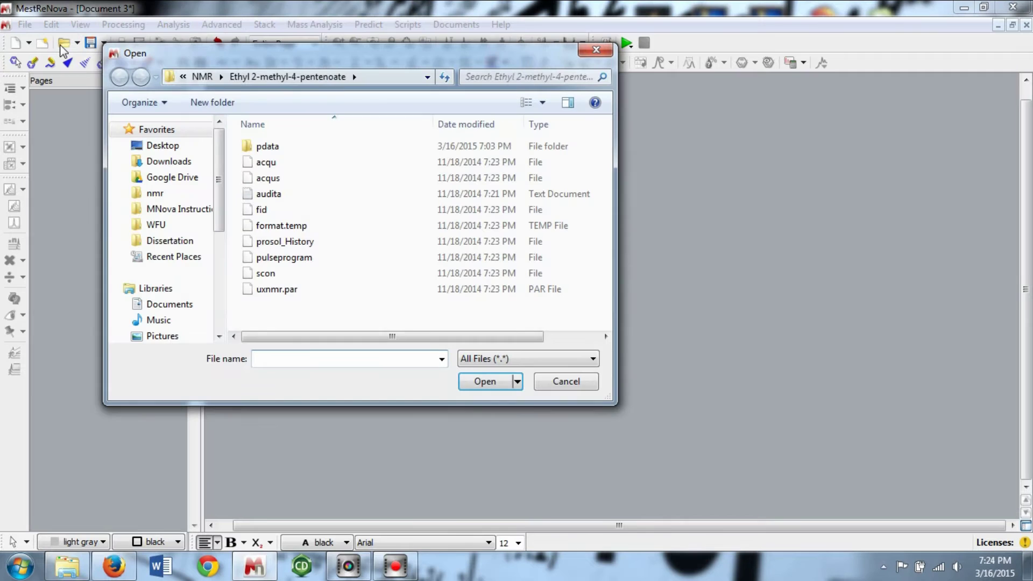
pyautogui.press('Escape')
pyautogui.click(24, 25)
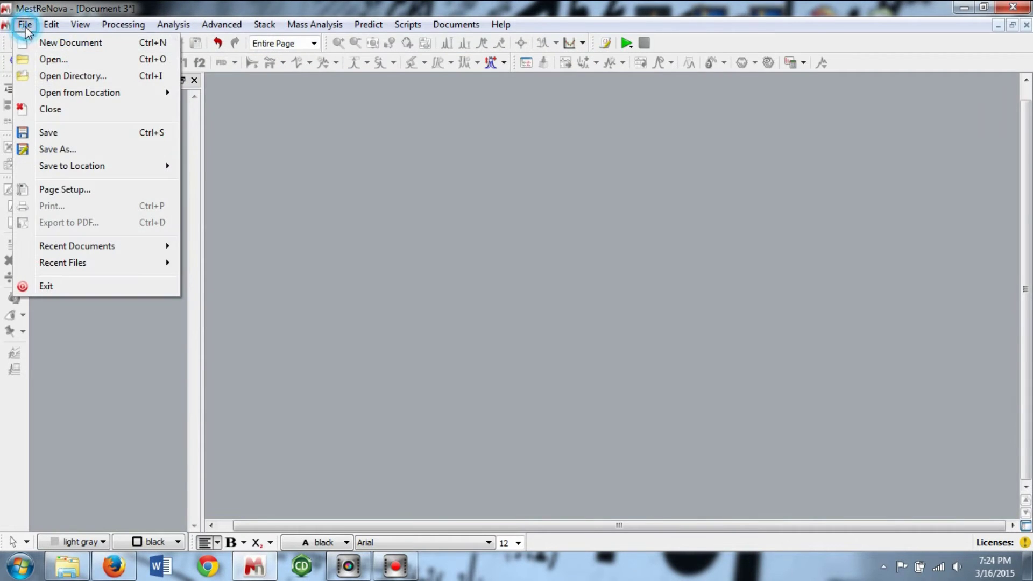
pyautogui.click(49, 60)
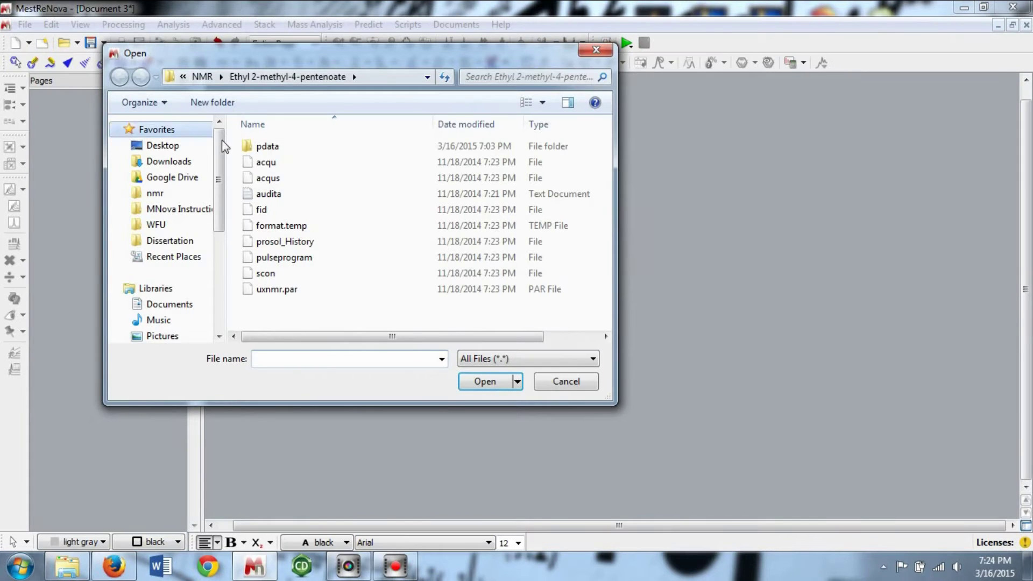
pyautogui.doubleClick(287, 214)
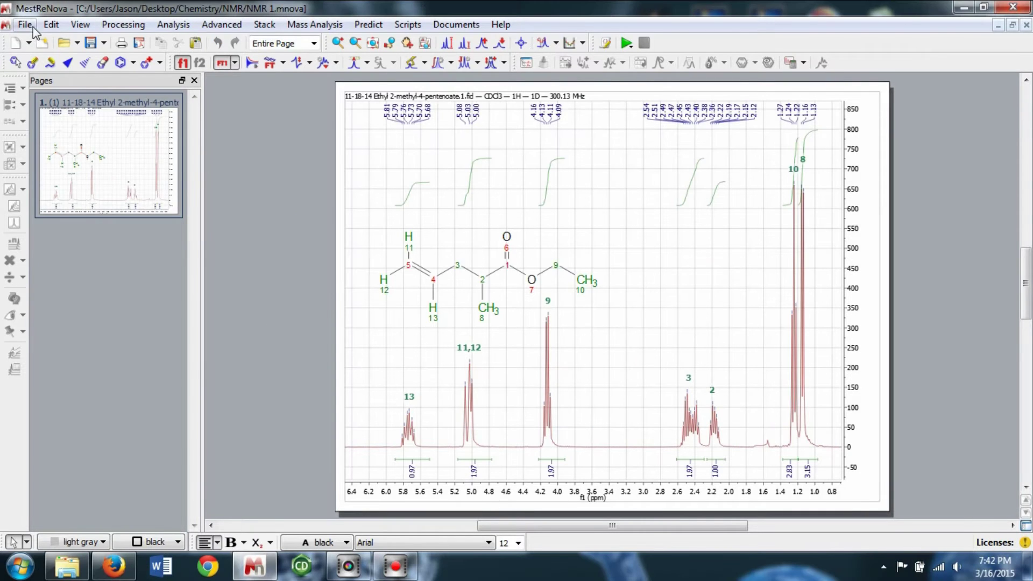
# Step: Save the document as NMR 1
pyautogui.click(24, 24)
pyautogui.click(60, 150)
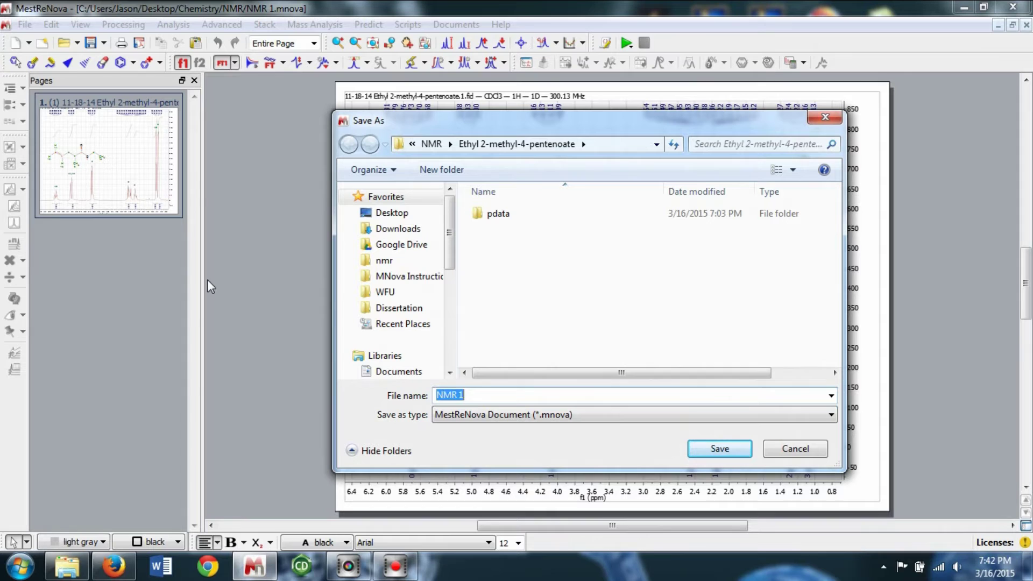
pyautogui.press('End')
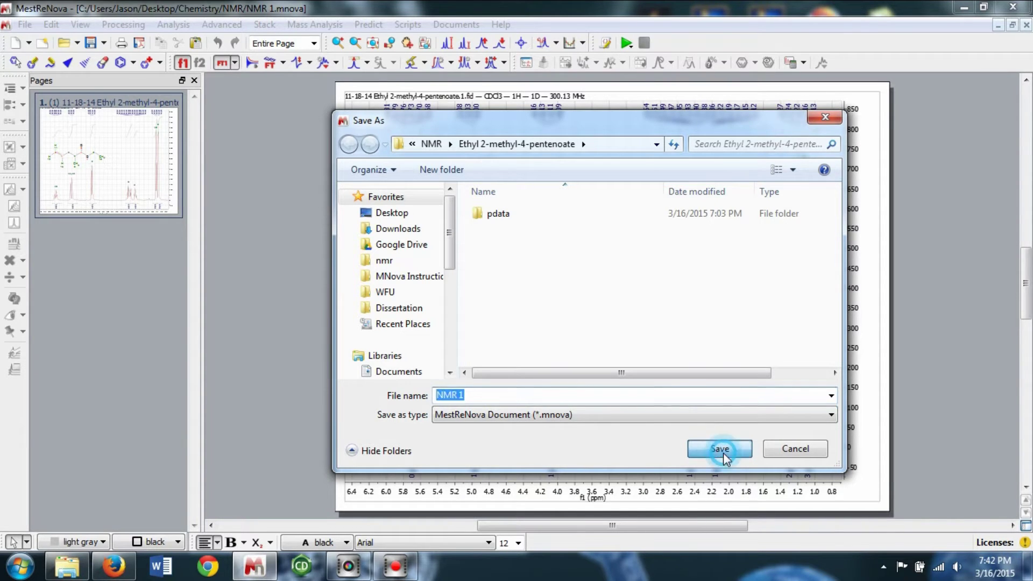
pyautogui.click(720, 448)
# Step: Close the document and reopen the saved NMR 1 file
pyautogui.click(1026, 25)
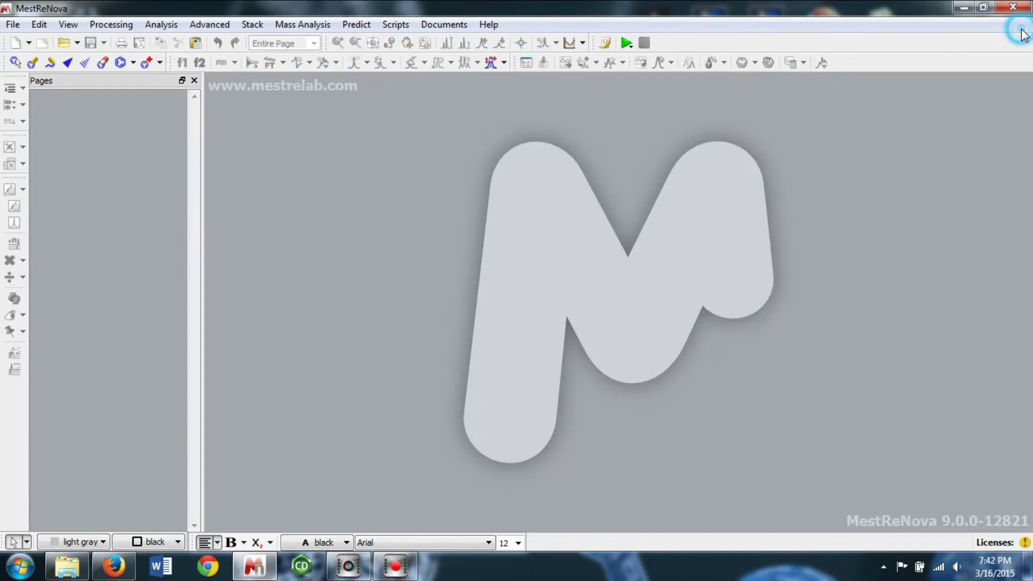
pyautogui.click(63, 43)
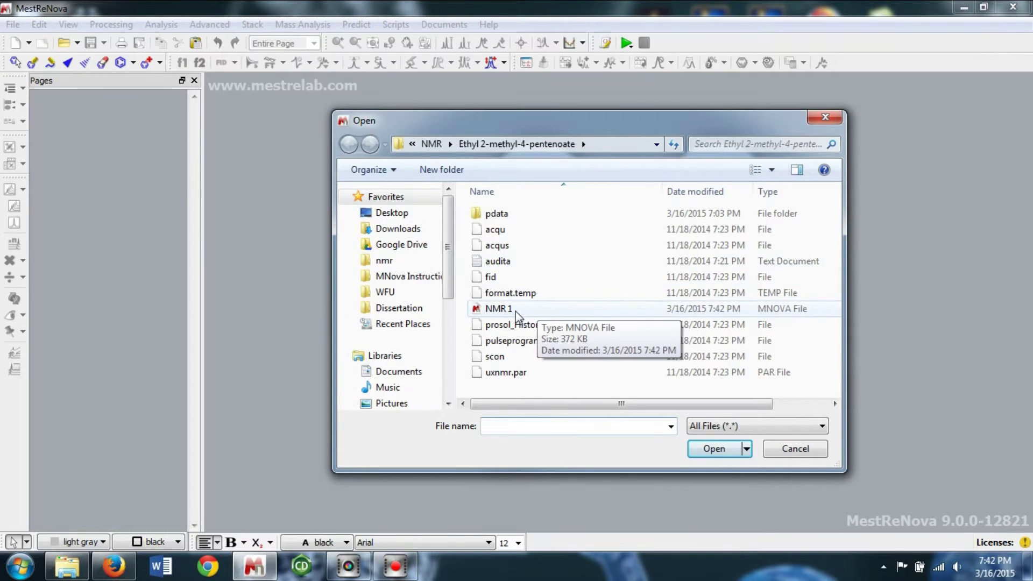
pyautogui.doubleClick(492, 309)
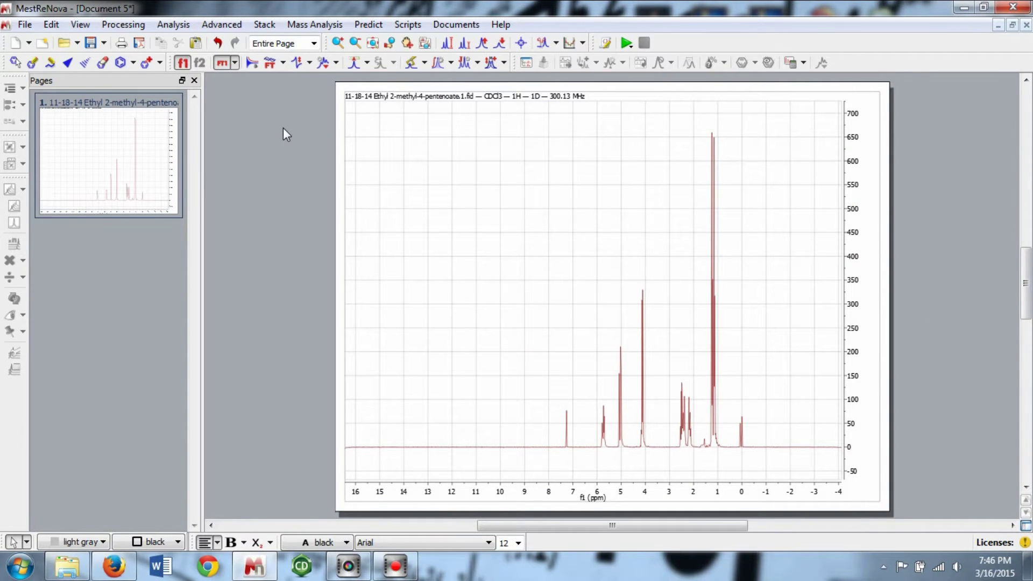
# Step: Magnify 6.2–4.0 ppm, then zoom back out to the full spectrum range
pyautogui.click(339, 43)
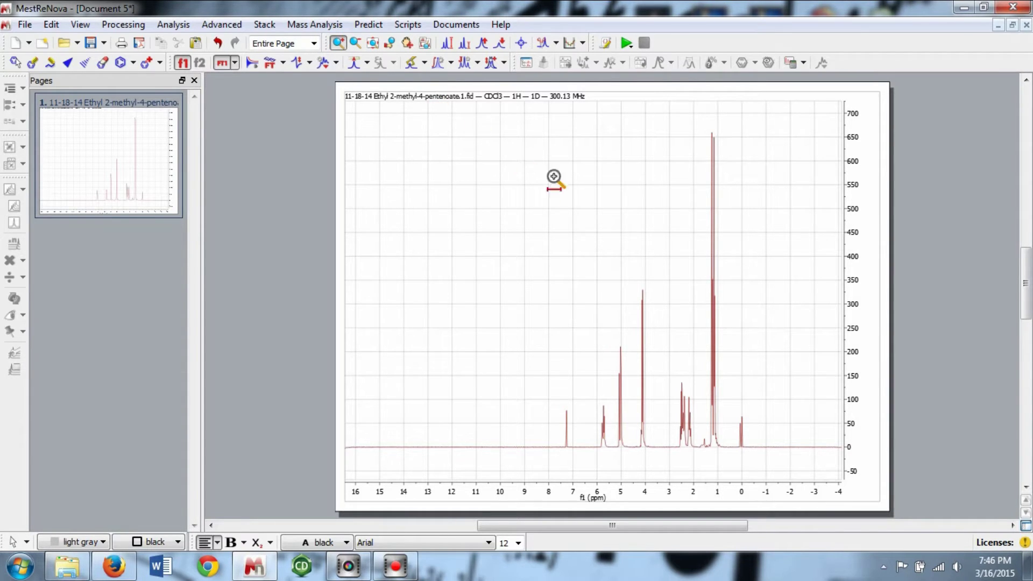
pyautogui.moveTo(588, 422); pyautogui.dragTo(656, 444)
pyautogui.click(356, 43)
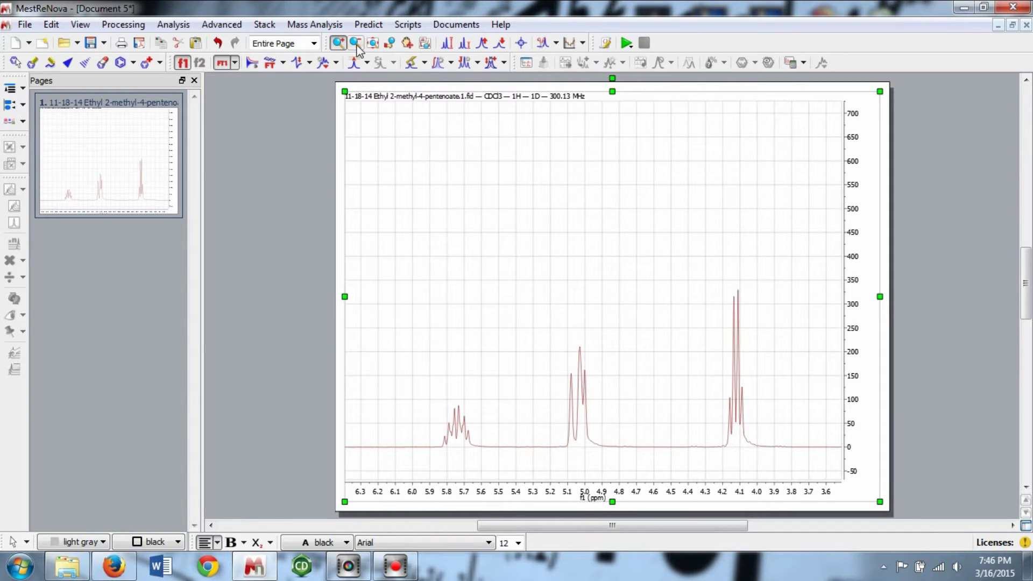
pyautogui.click(603, 398)
pyautogui.click(561, 424)
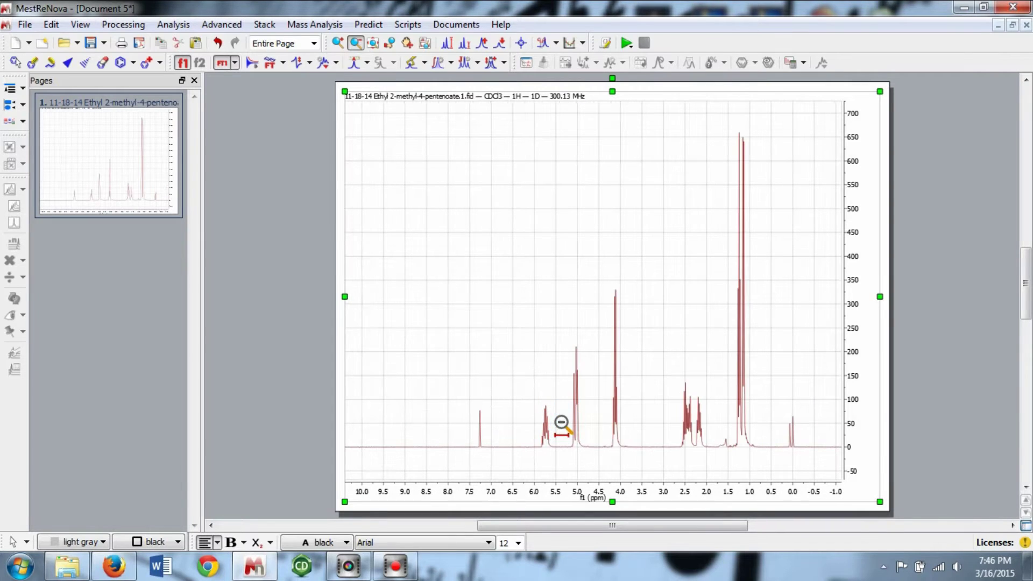
pyautogui.click(374, 47)
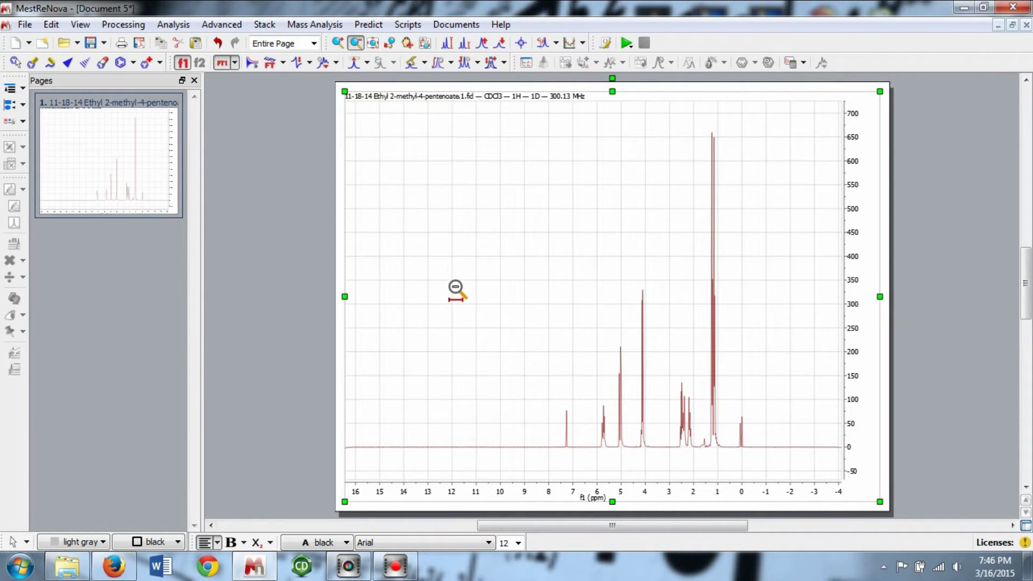
# Step: Magnify around 7.4–4.5 ppm and pan the view to about 4.5–1.6 ppm
pyautogui.press('z')
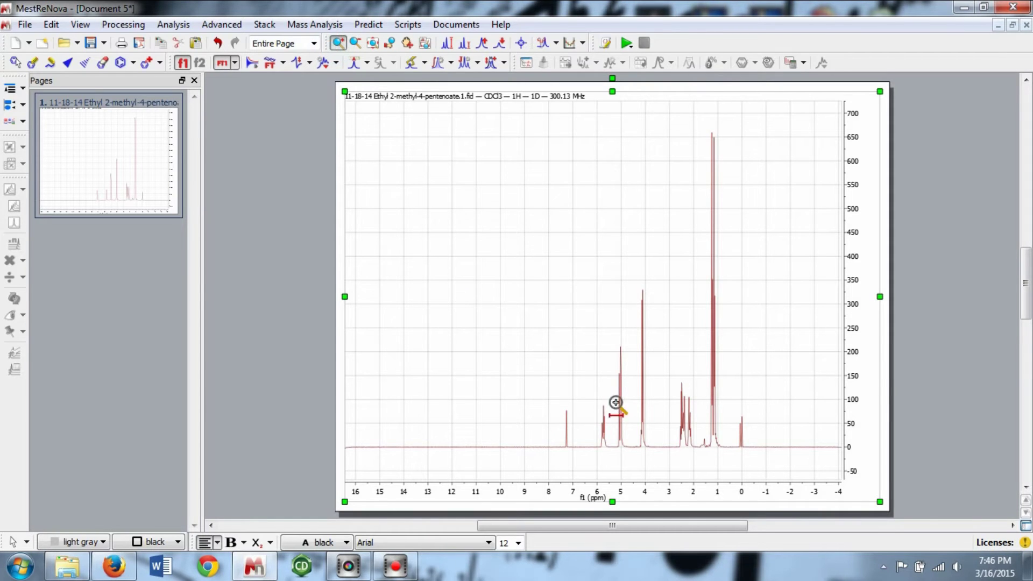
pyautogui.moveTo(584, 405); pyautogui.dragTo(654, 416)
pyautogui.moveTo(682, 496); pyautogui.dragTo(456, 498)
pyautogui.moveTo(740, 488); pyautogui.dragTo(586, 486)
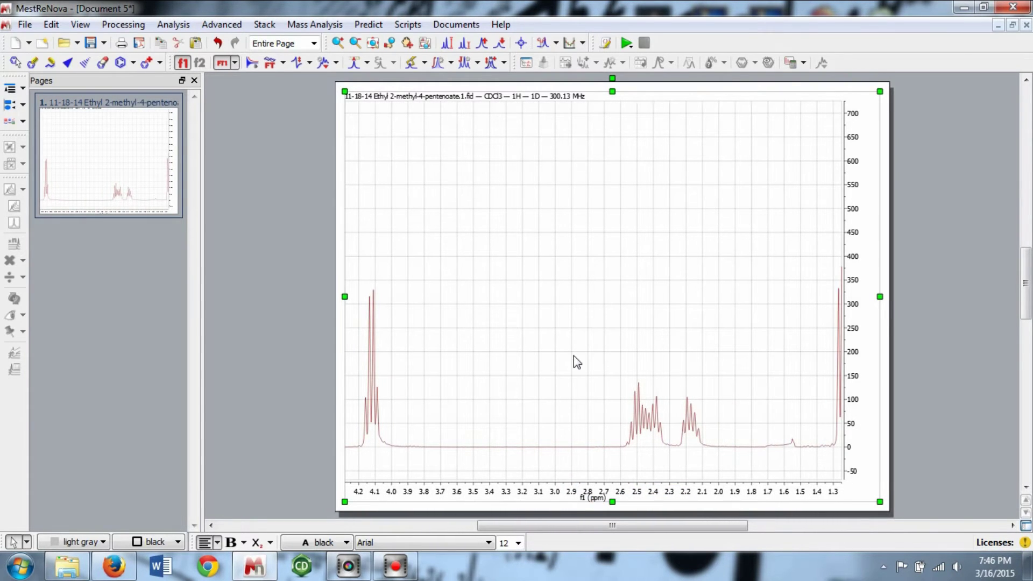
# Step: Step back and forth through zoom views, ending on the 6.5–3.6 ppm zoom
pyautogui.hotkey('ctrl', 'z')
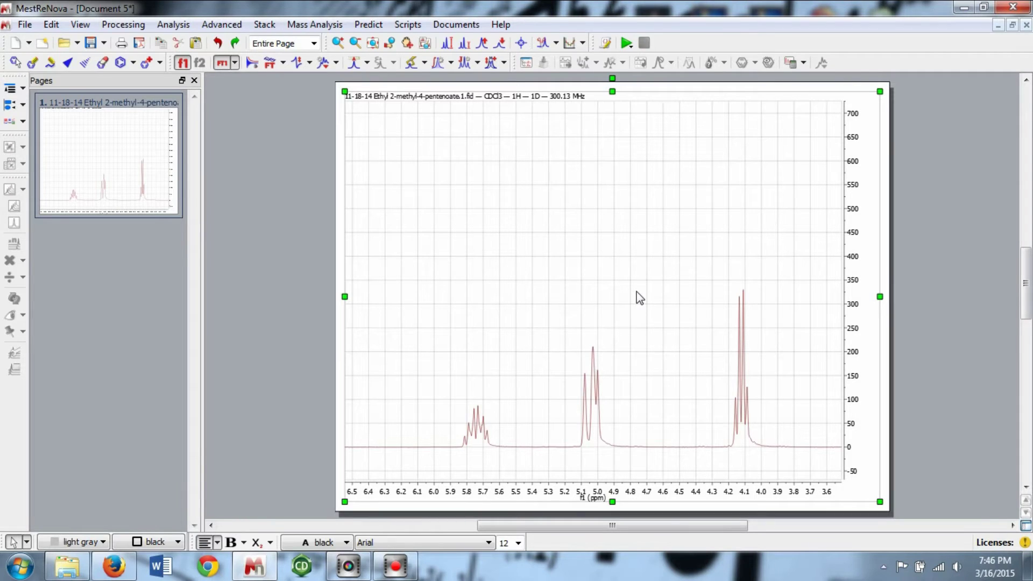
pyautogui.hotkey('ctrl', 'z')
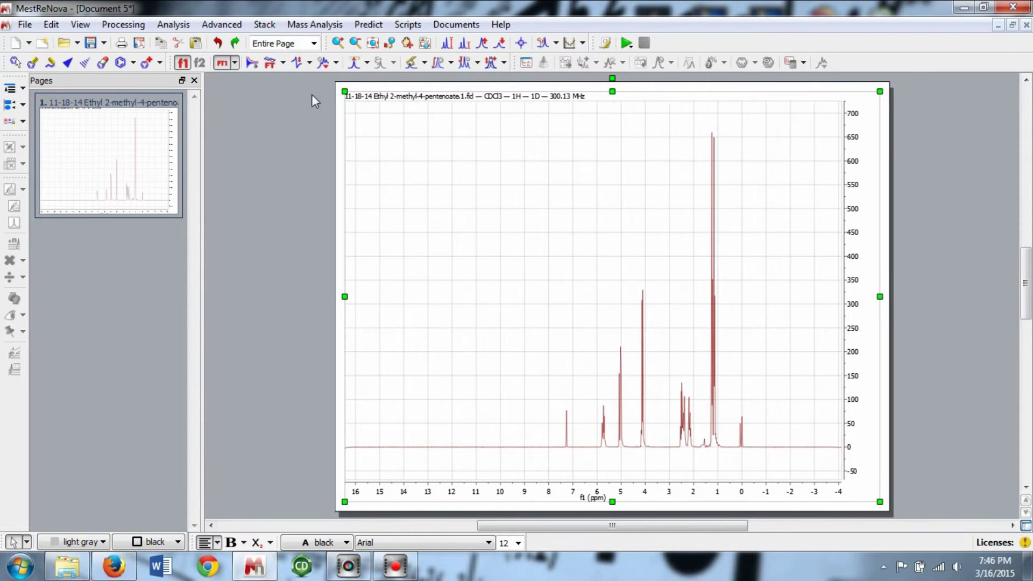
pyautogui.click(220, 43)
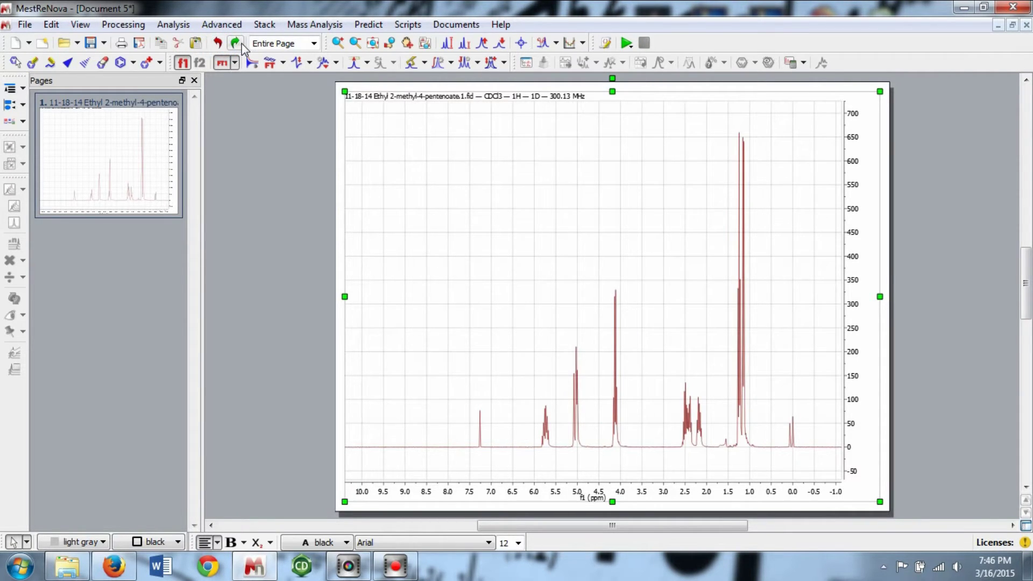
pyautogui.click(237, 43)
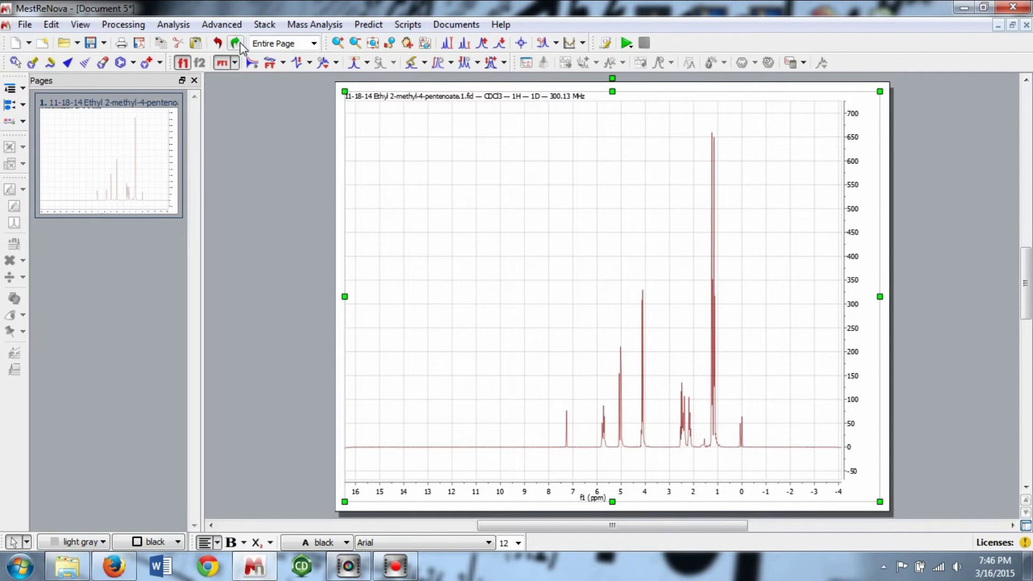
pyautogui.click(240, 43)
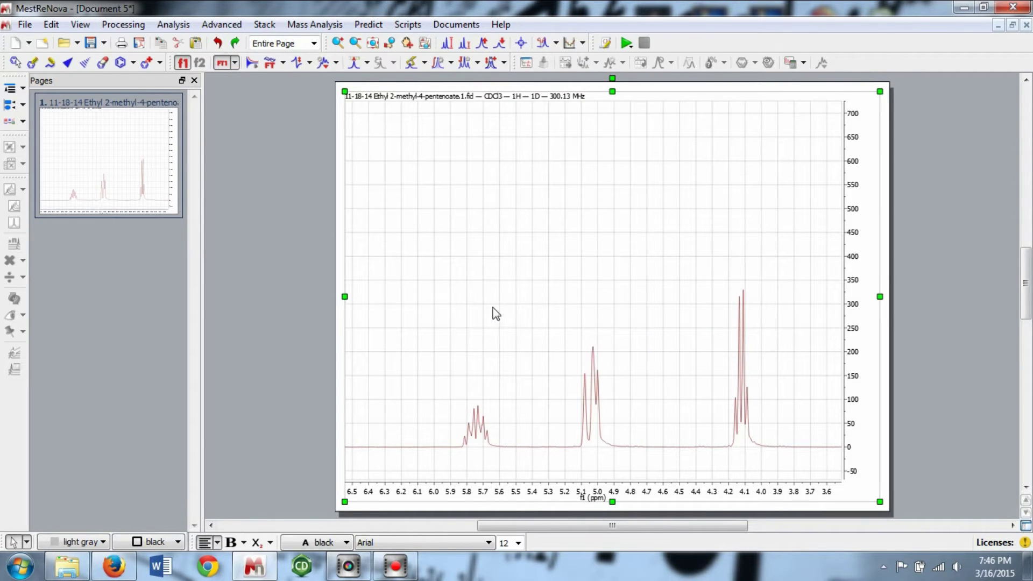
# Step: Adjust the vertical scale of the peaks with the scale buttons and mouse wheel
pyautogui.click(482, 43)
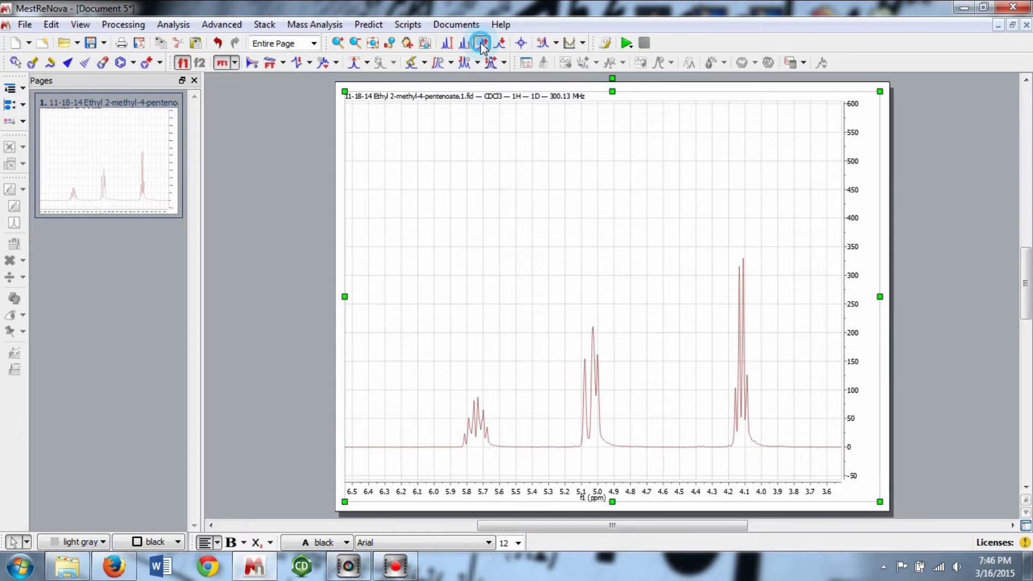
pyautogui.click(482, 44)
pyautogui.click(482, 44)
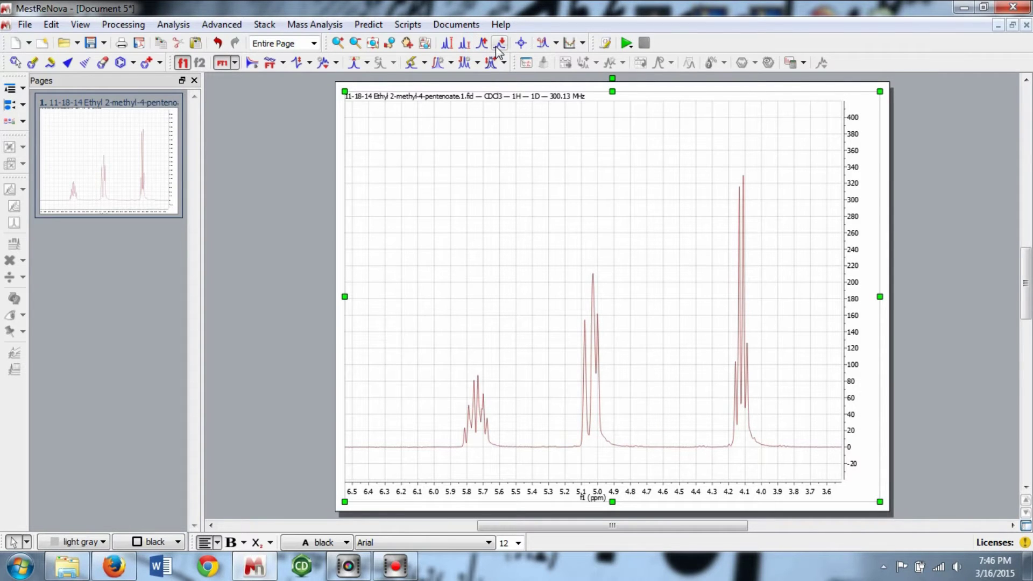
pyautogui.click(500, 43)
pyautogui.click(499, 43)
pyautogui.scroll(1, 586, 227)
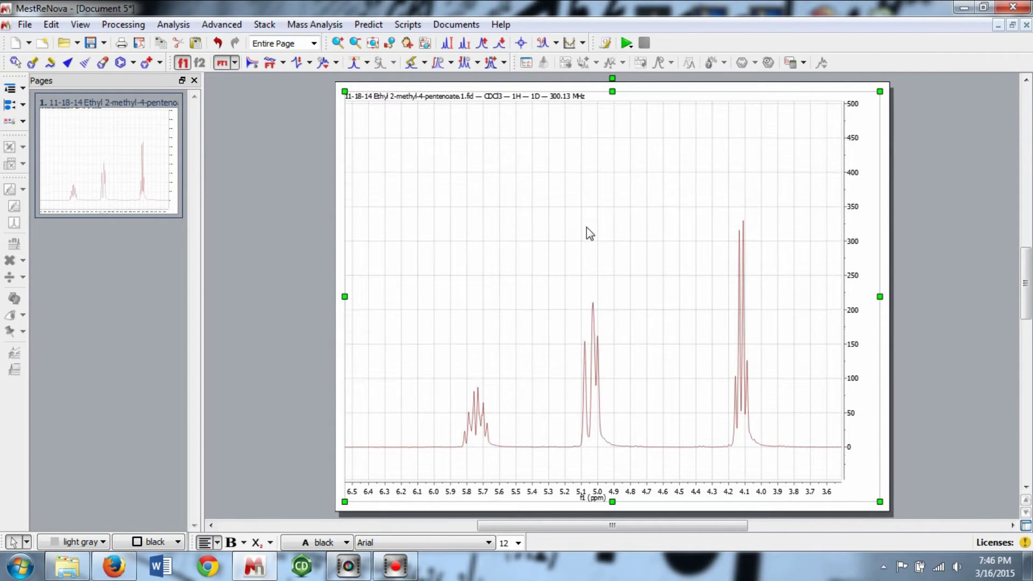
pyautogui.scroll(2, 586, 227)
pyautogui.scroll(-4, 586, 227)
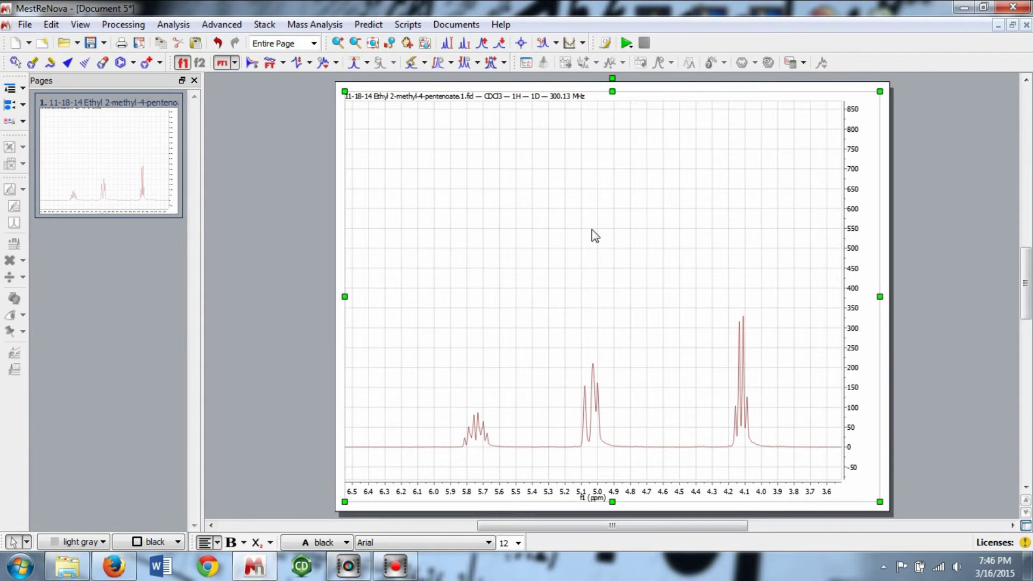
# Step: Zoom the spectrum to the 9.5–0.3 ppm region
pyautogui.click(345, 42)
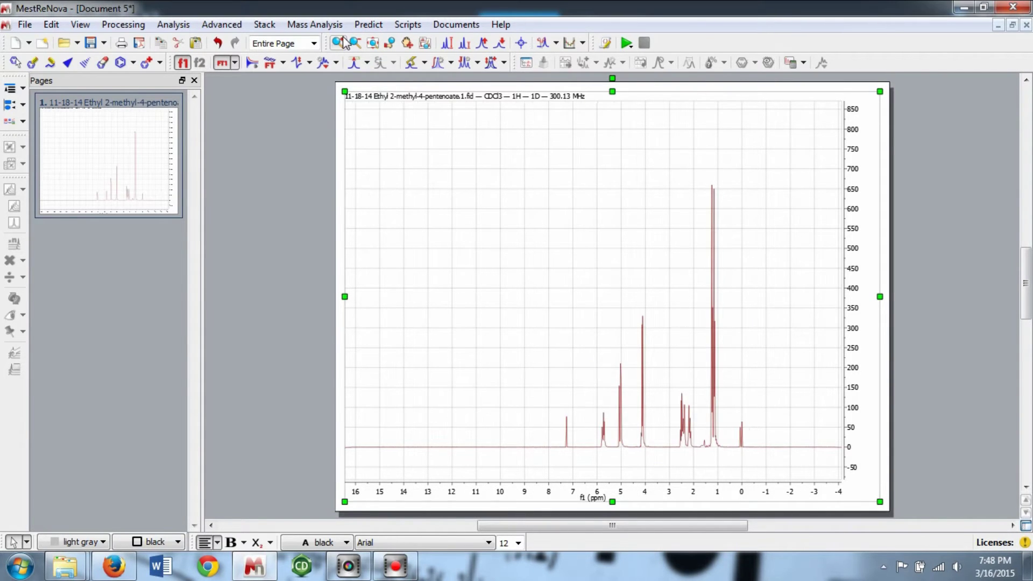
pyautogui.click(344, 42)
pyautogui.moveTo(509, 371); pyautogui.dragTo(735, 473)
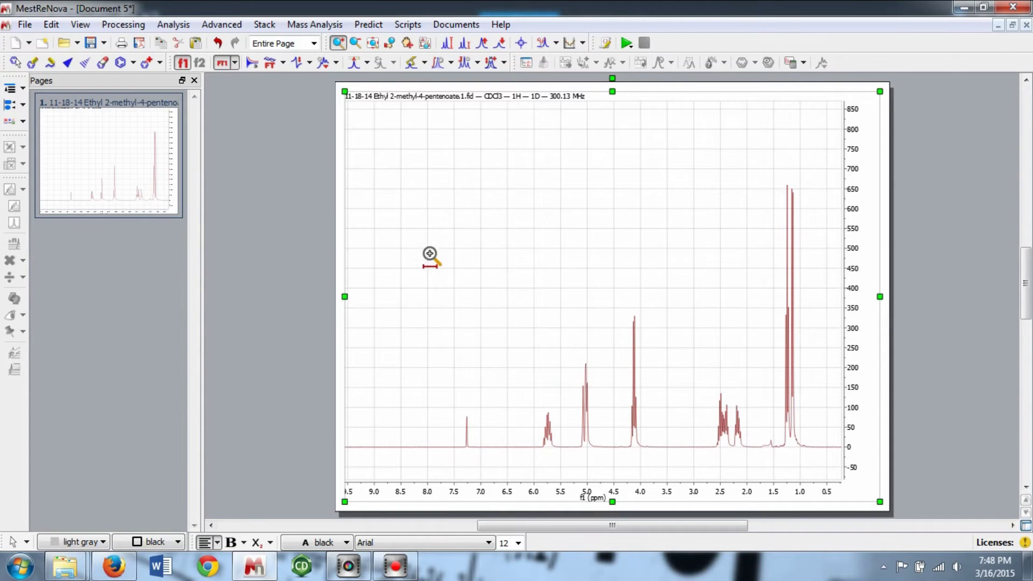
# Step: Reference the 7.261 ppm CDCl3 solvent peak to 7.26 ppm
pyautogui.click(354, 62)
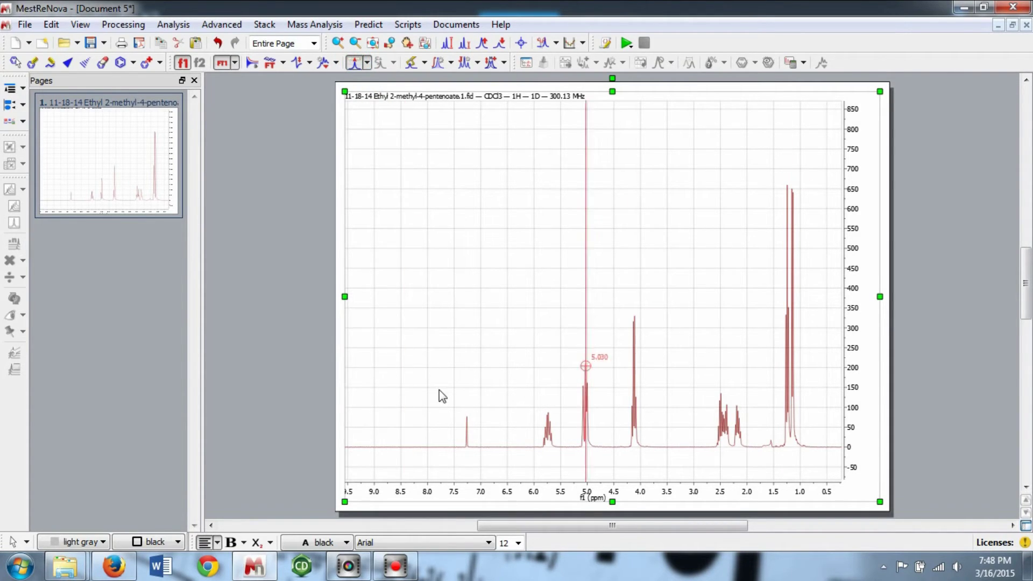
pyautogui.click(467, 426)
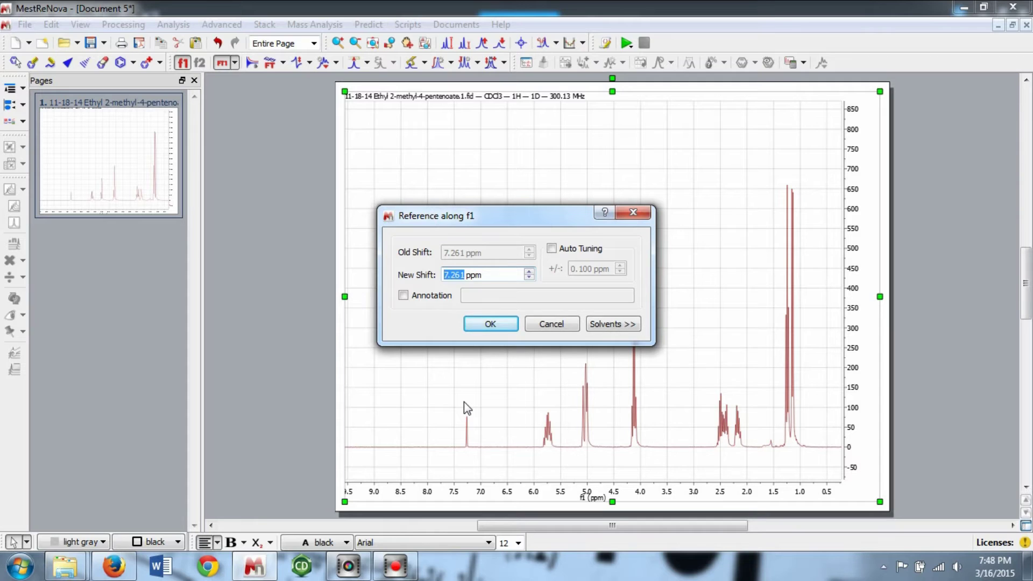
pyautogui.write('7.26')
pyautogui.press('Return')
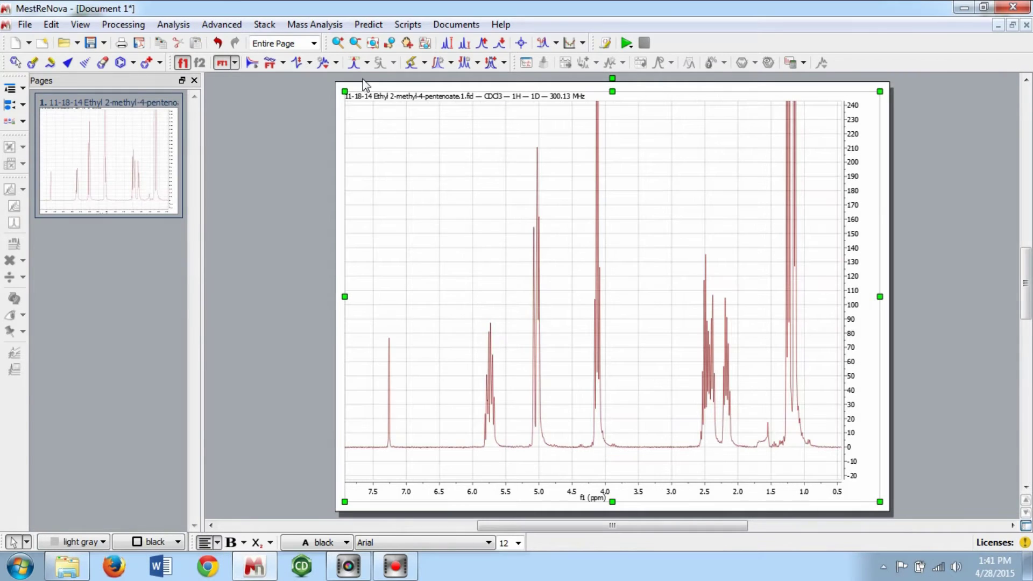
# Step: Draw manual integrals over each multiplet from 5.8 ppm down to 1.2 ppm
pyautogui.click(338, 42)
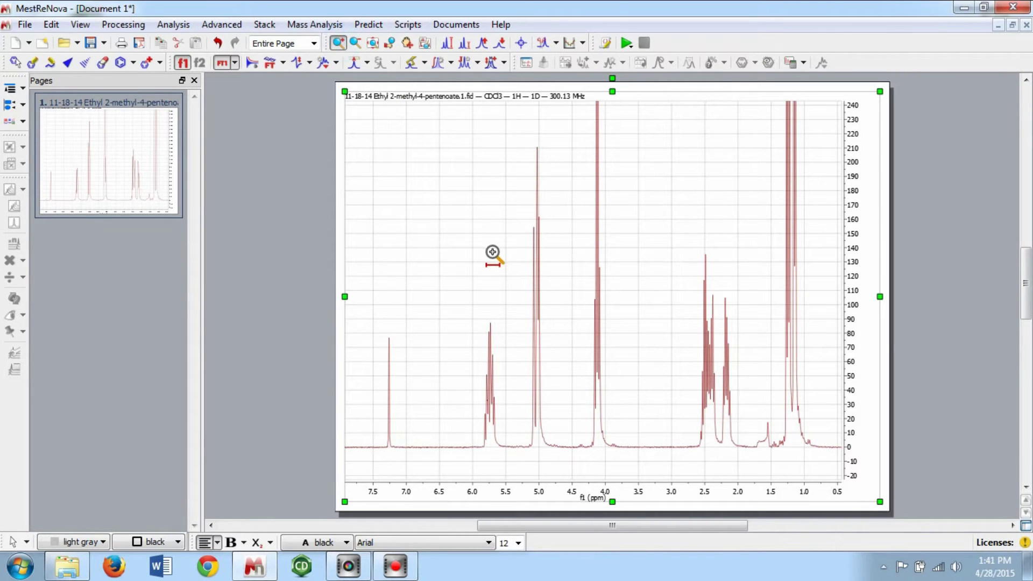
pyautogui.press('Escape')
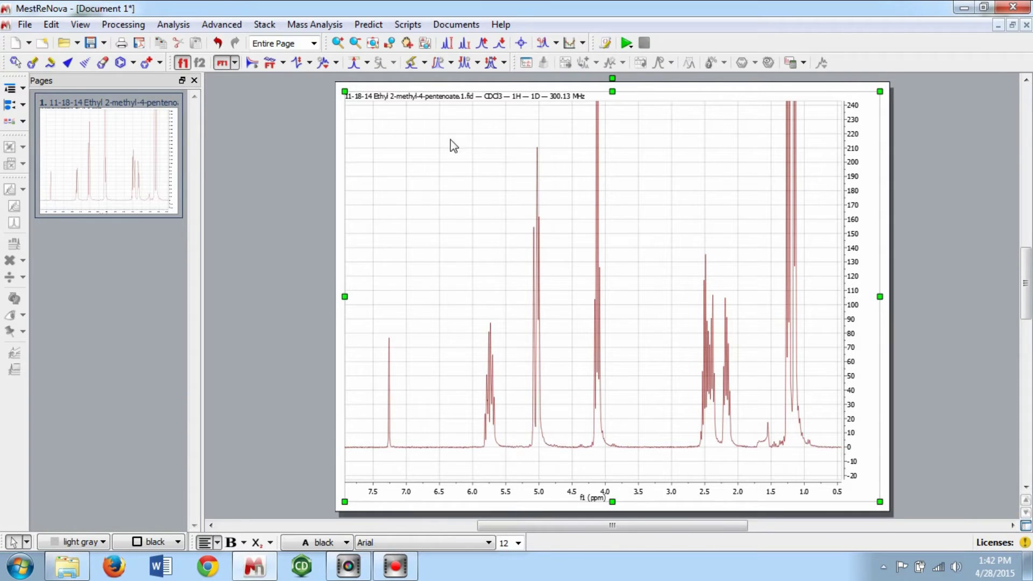
pyautogui.click(450, 62)
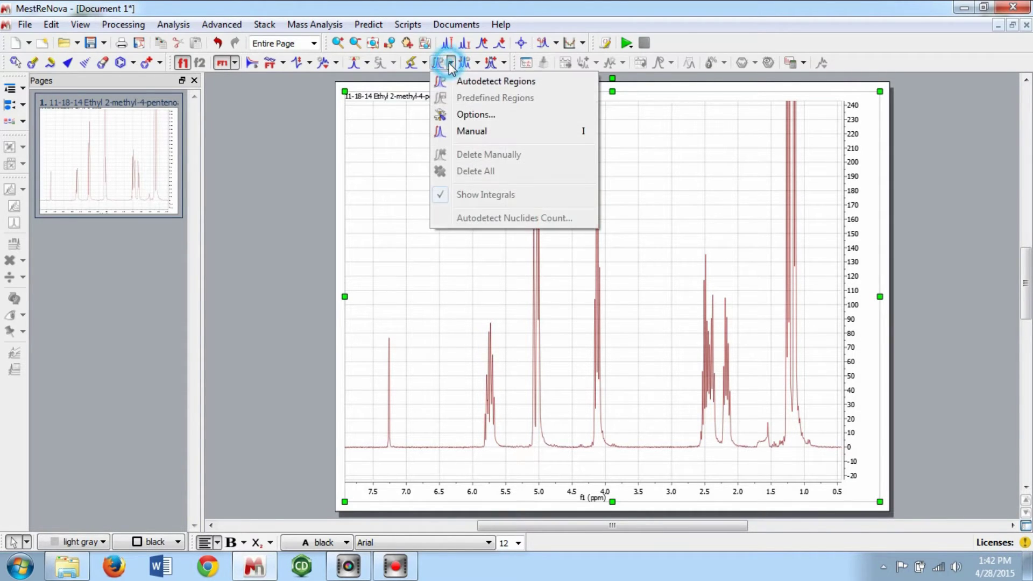
pyautogui.click(471, 131)
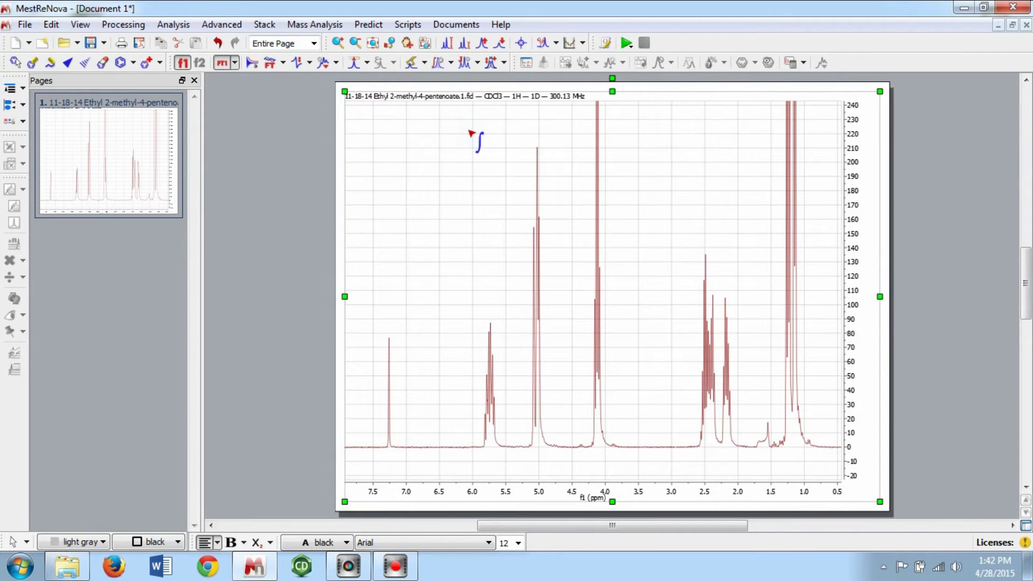
pyautogui.moveTo(478, 449); pyautogui.dragTo(612, 452)
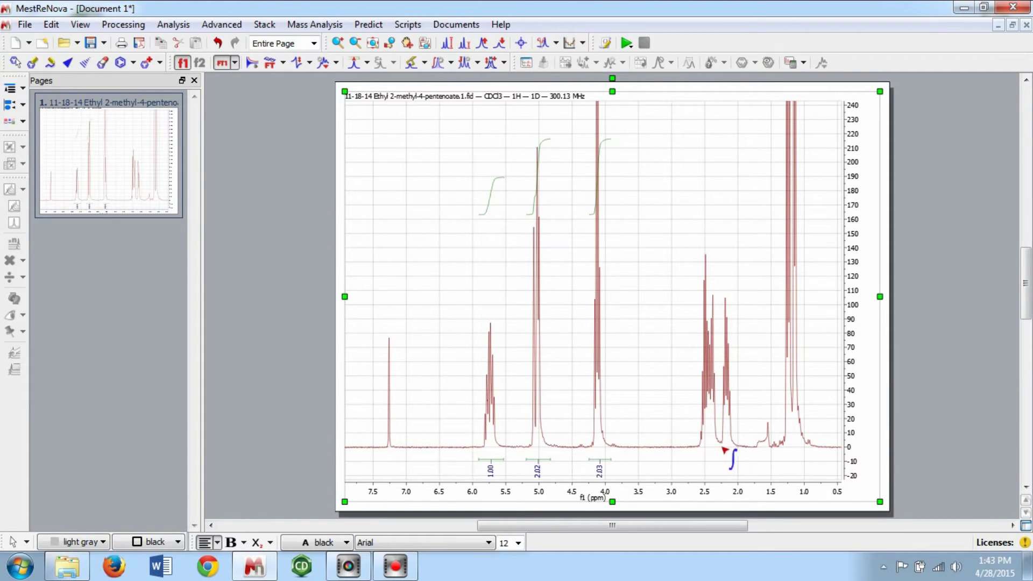
pyautogui.moveTo(695, 452); pyautogui.dragTo(719, 452)
pyautogui.moveTo(719, 451); pyautogui.dragTo(794, 452)
pyautogui.moveTo(792, 452); pyautogui.dragTo(809, 457)
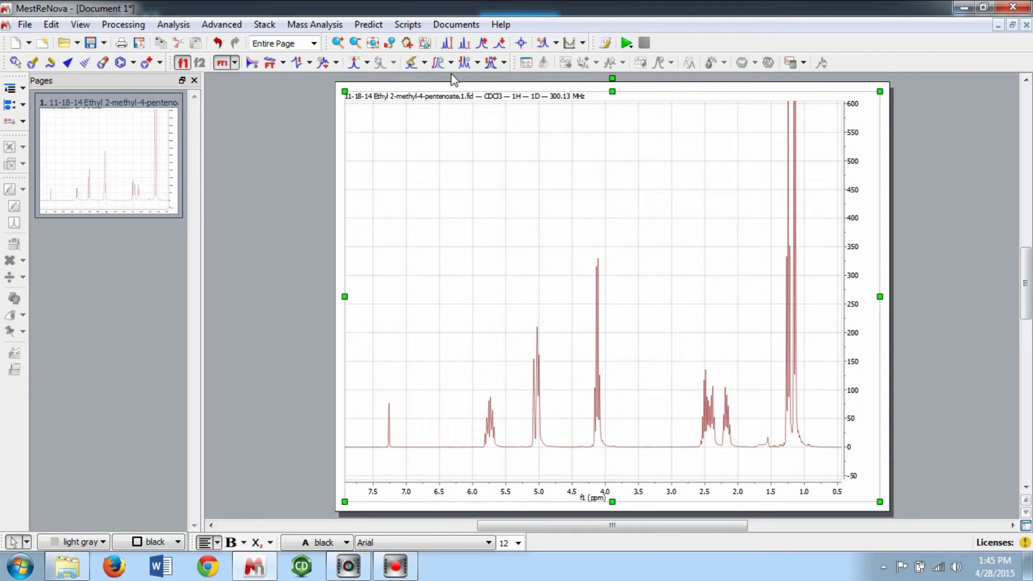
# Step: Autodetect integral regions, then delete the 0.98 integral
pyautogui.click(451, 62)
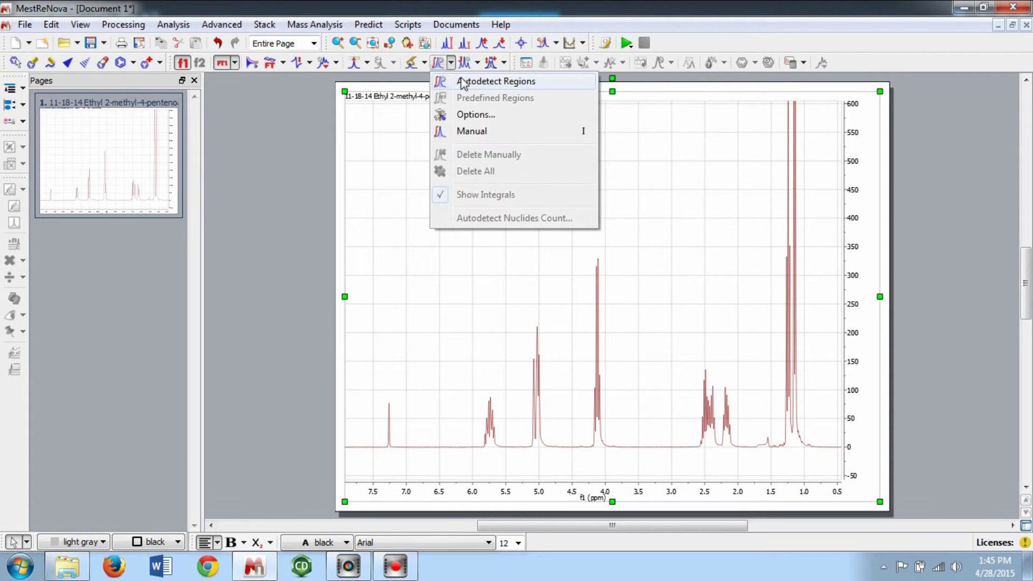
pyautogui.click(464, 82)
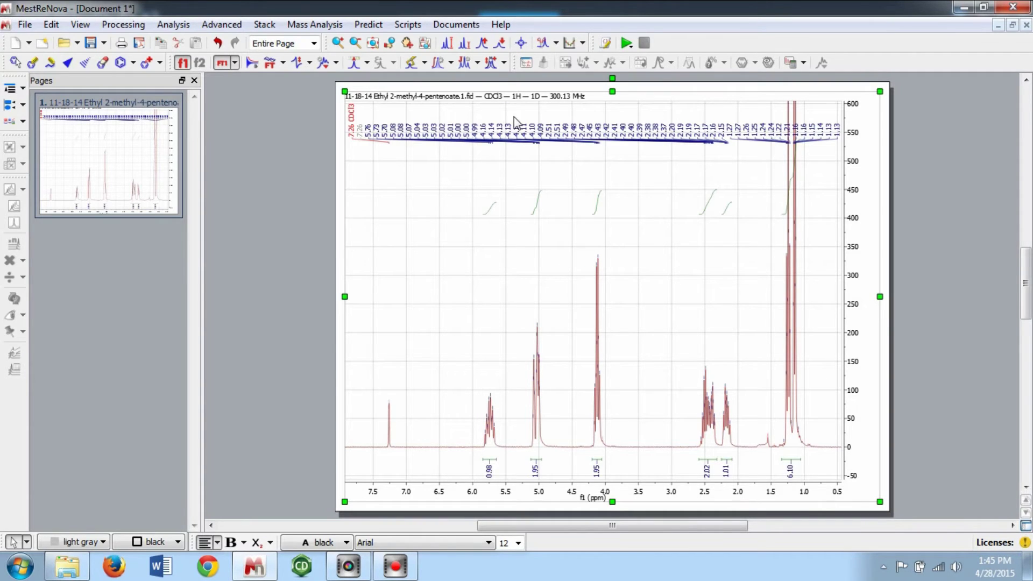
pyautogui.click(490, 207)
pyautogui.rightClick(491, 208)
pyautogui.click(530, 250)
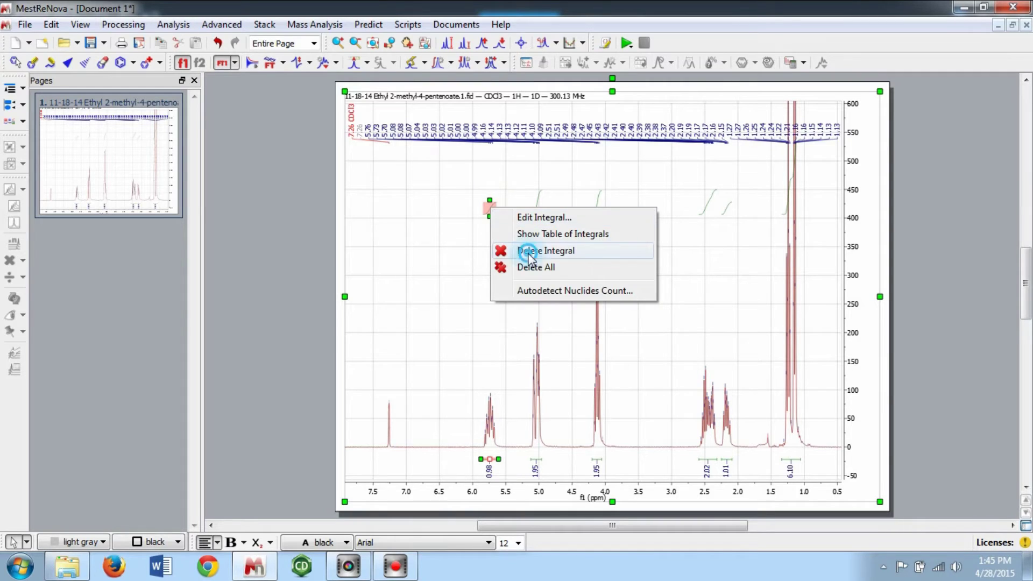
# Step: Delete all remaining integrals from the spectrum
pyautogui.click(600, 207)
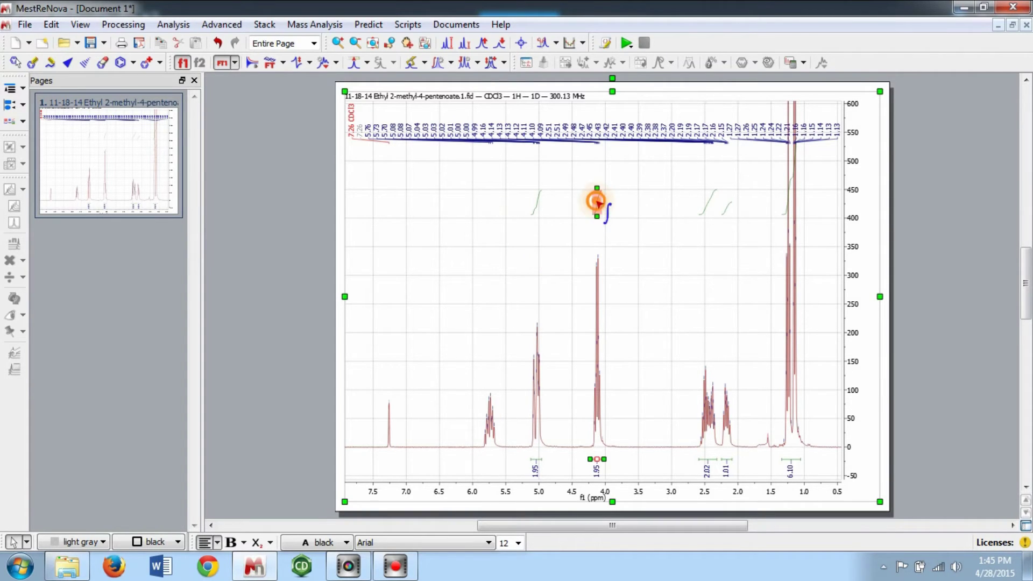
pyautogui.rightClick(597, 203)
pyautogui.click(657, 261)
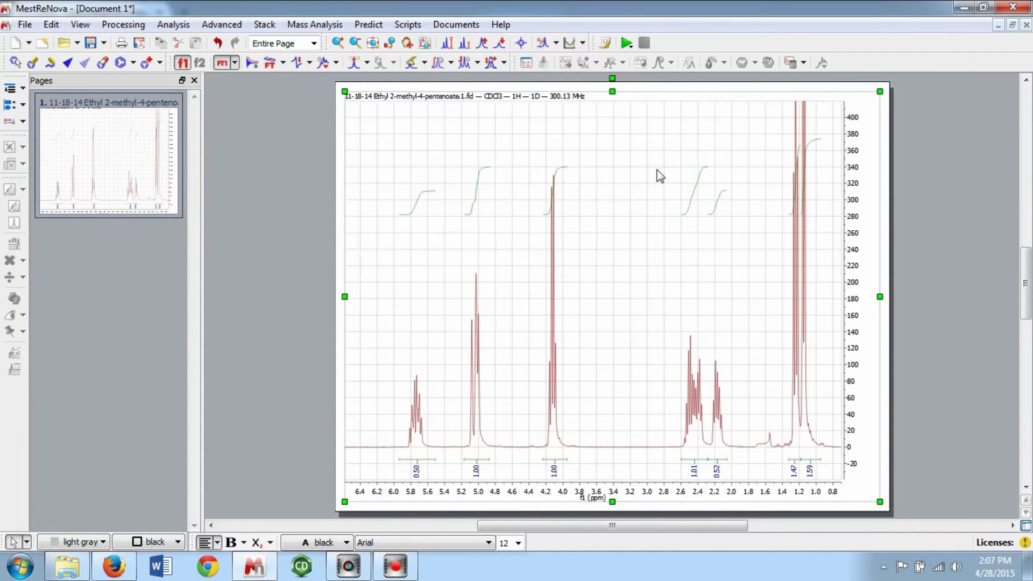
pyautogui.click(554, 182)
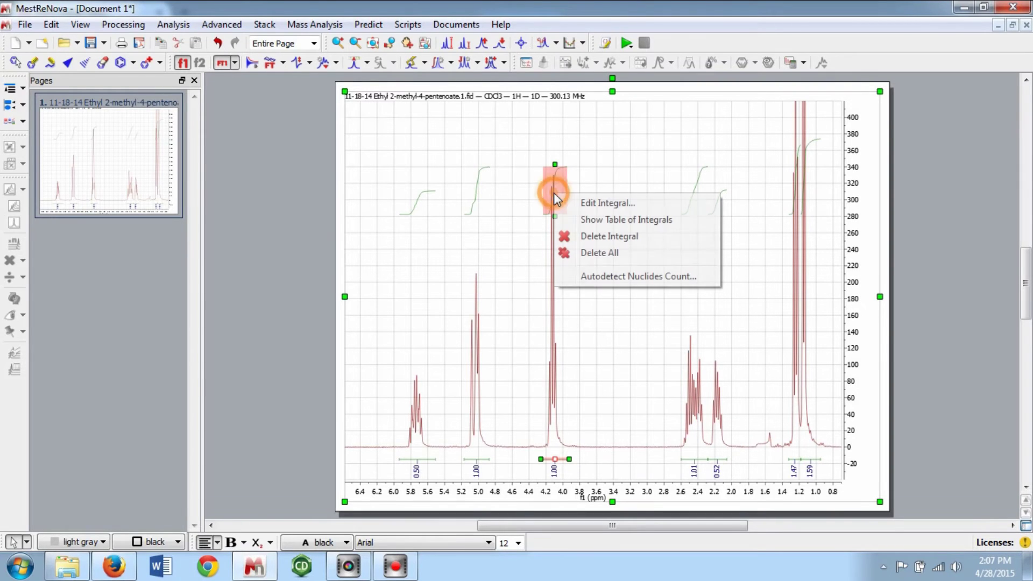
# Step: Set the 4.1 ppm integral's normalized value to 2 in the Integral Manager
pyautogui.rightClick(556, 194)
pyautogui.click(572, 201)
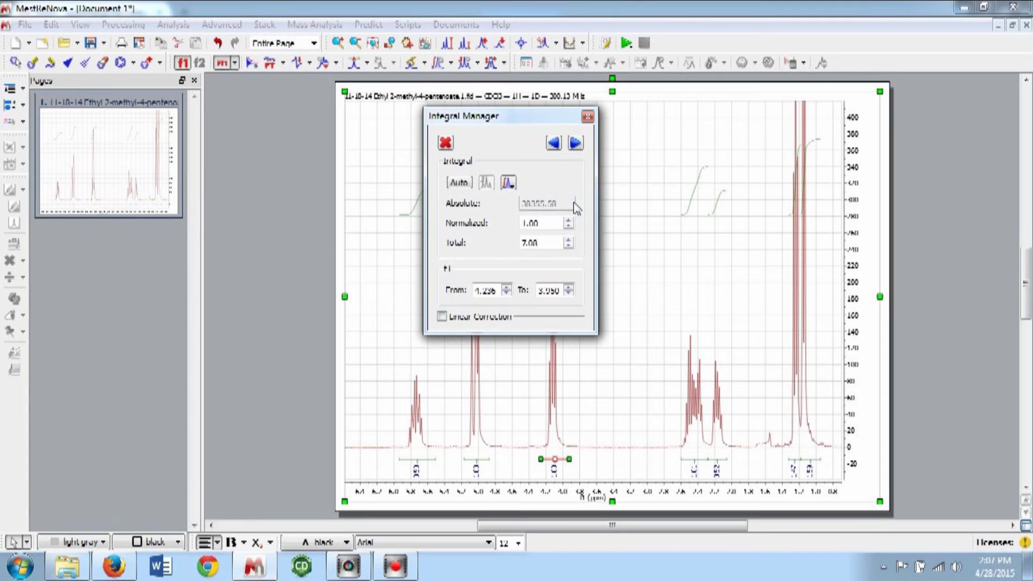
pyautogui.doubleClick(538, 223)
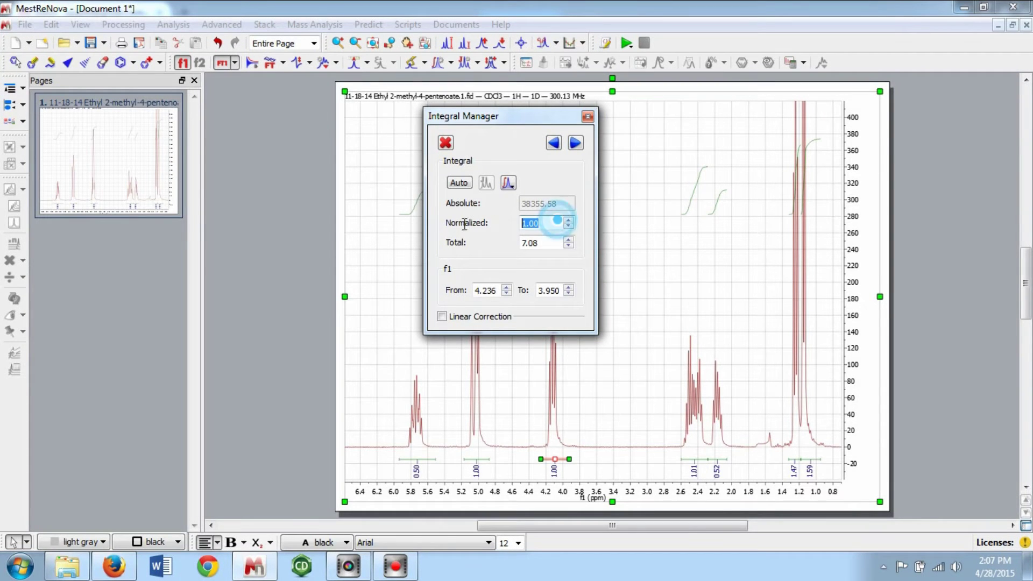
pyautogui.write('2')
pyautogui.press('Tab')
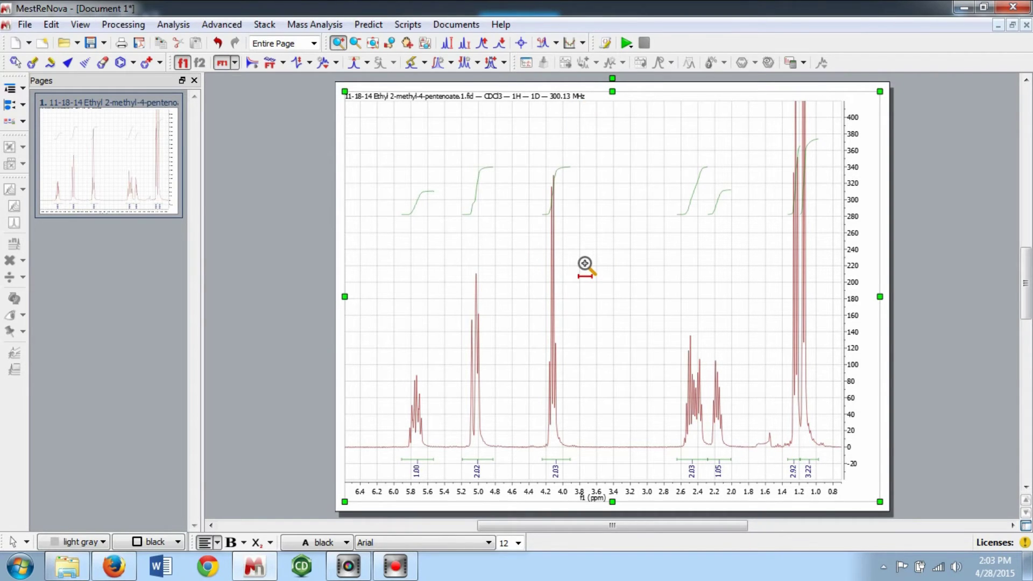
pyautogui.press('Escape')
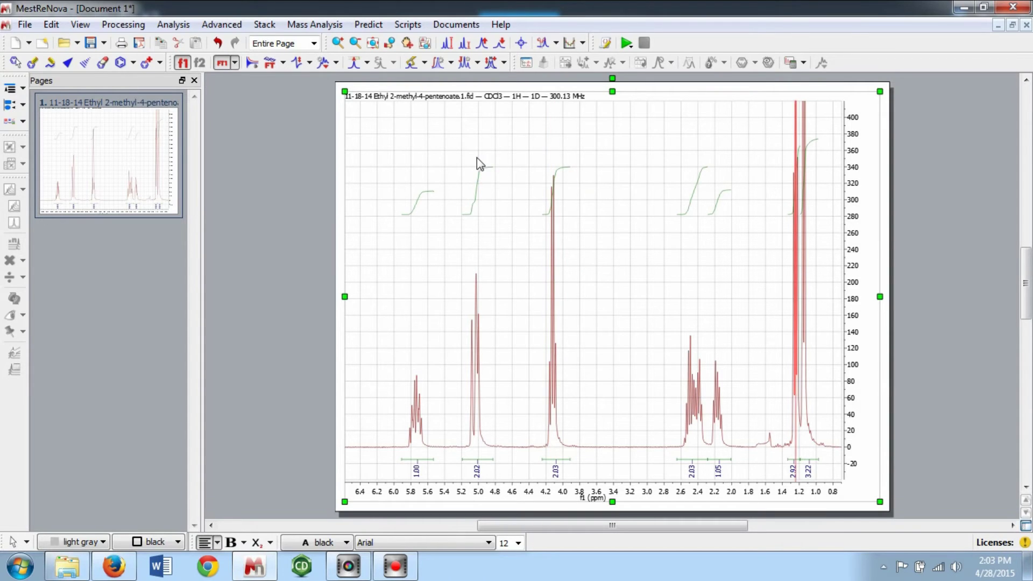
pyautogui.click(424, 62)
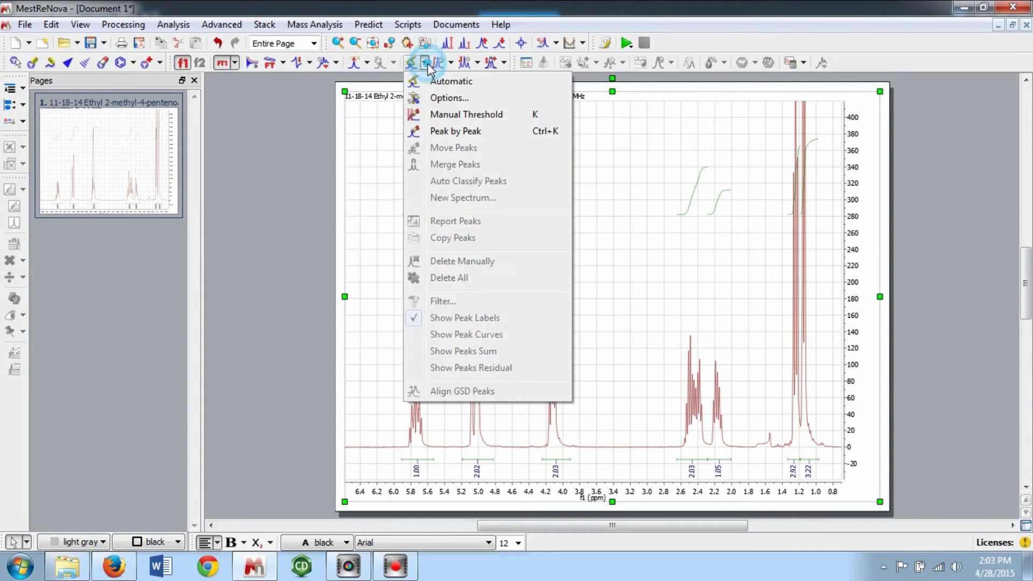
# Step: Pick individual peaks at 5.76, 5.73, 5.08, 5.03, 5.00 and 4.13 ppm
pyautogui.click(456, 131)
pyautogui.click(413, 393)
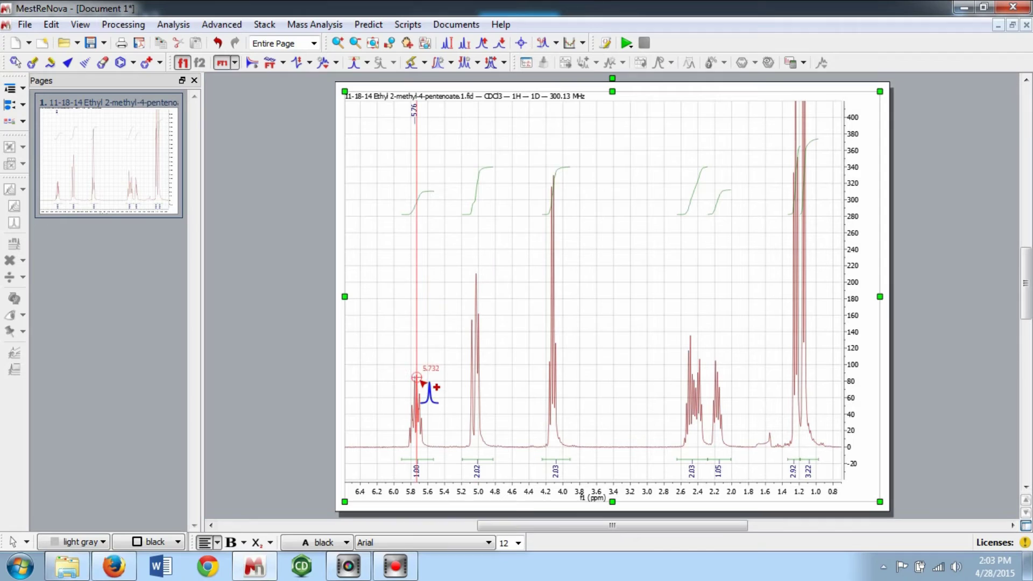
pyautogui.click(422, 382)
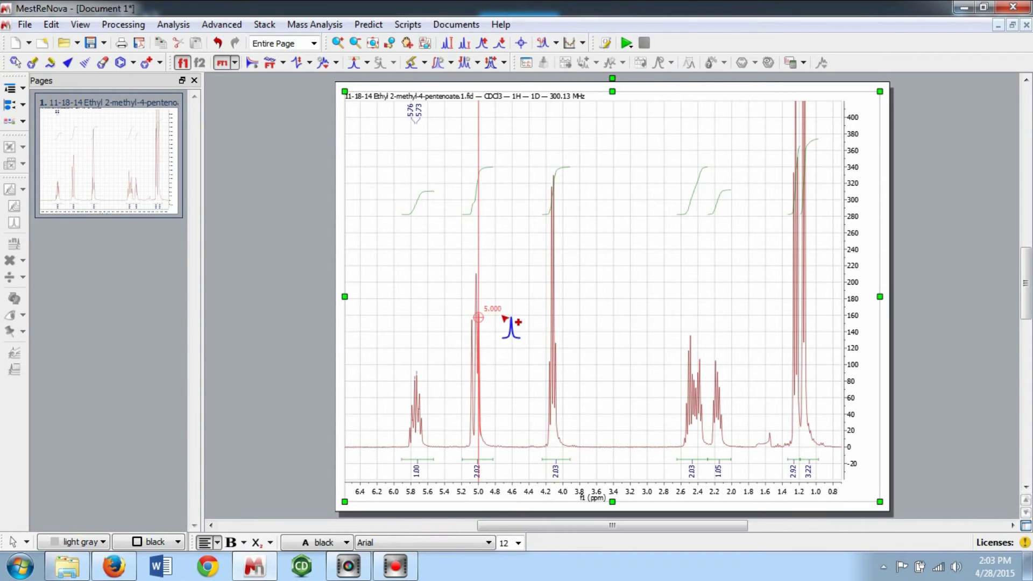
pyautogui.click(473, 304)
pyautogui.click(467, 334)
pyautogui.click(478, 337)
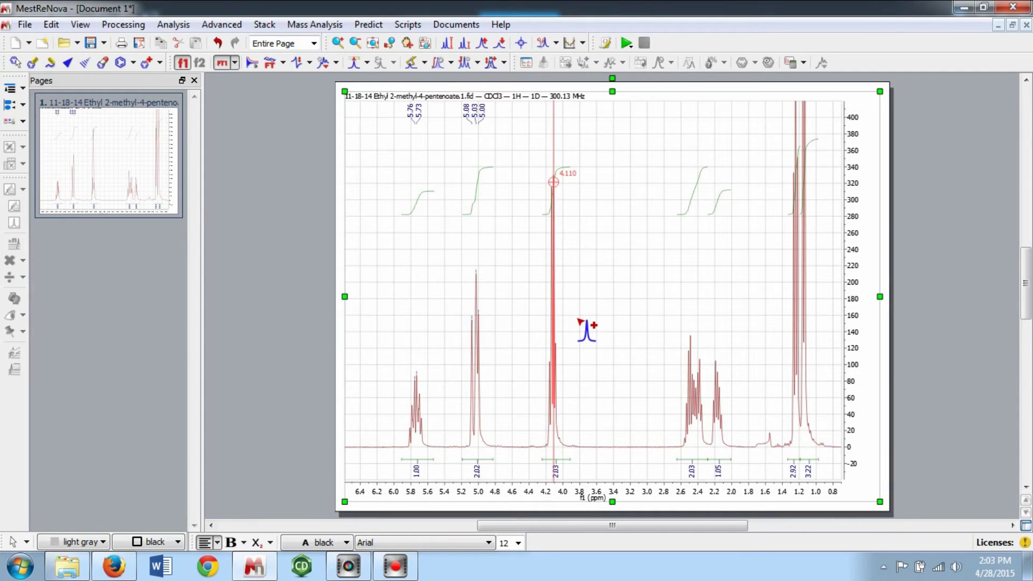
pyautogui.click(555, 311)
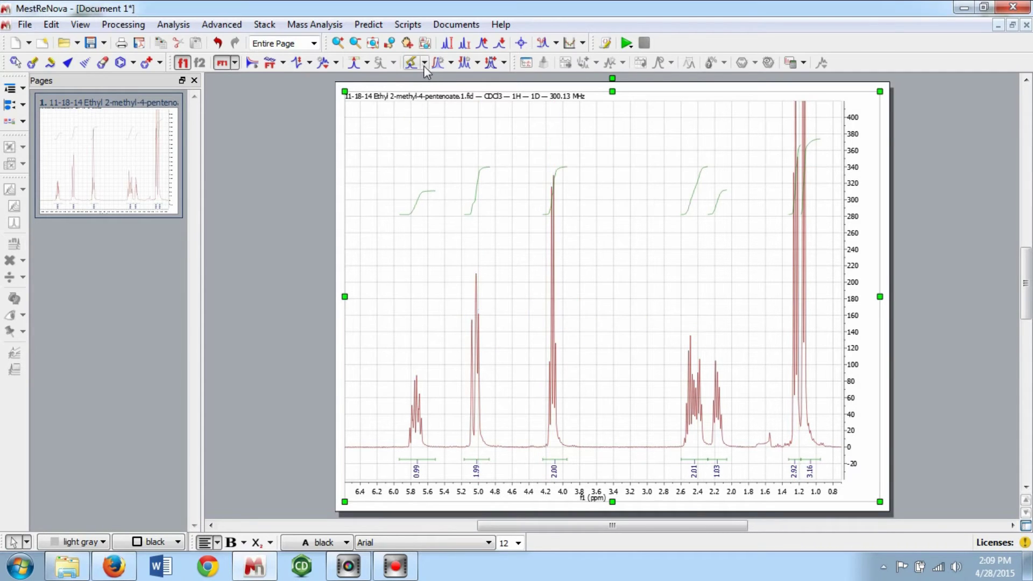
pyautogui.click(425, 63)
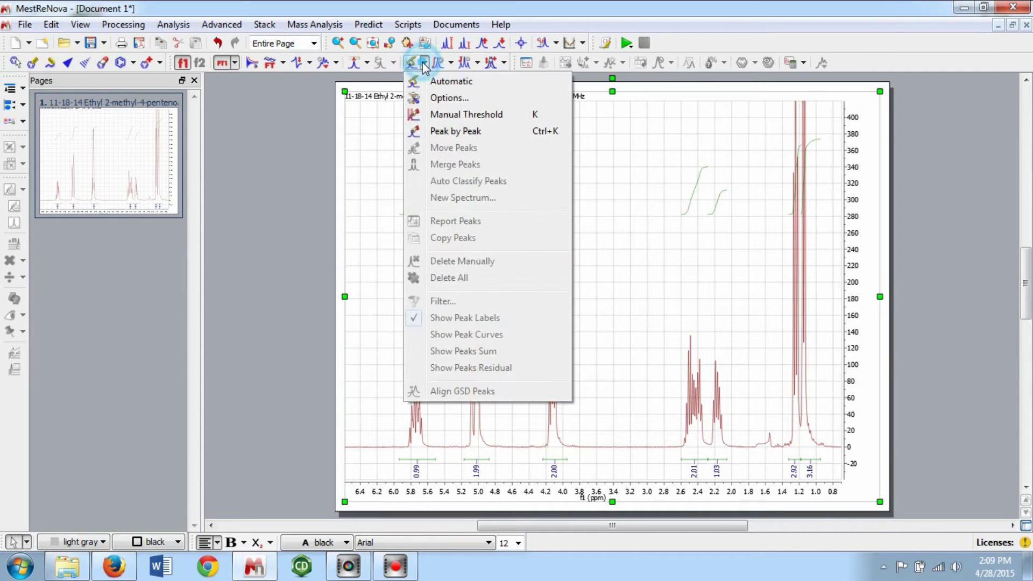
pyautogui.click(452, 83)
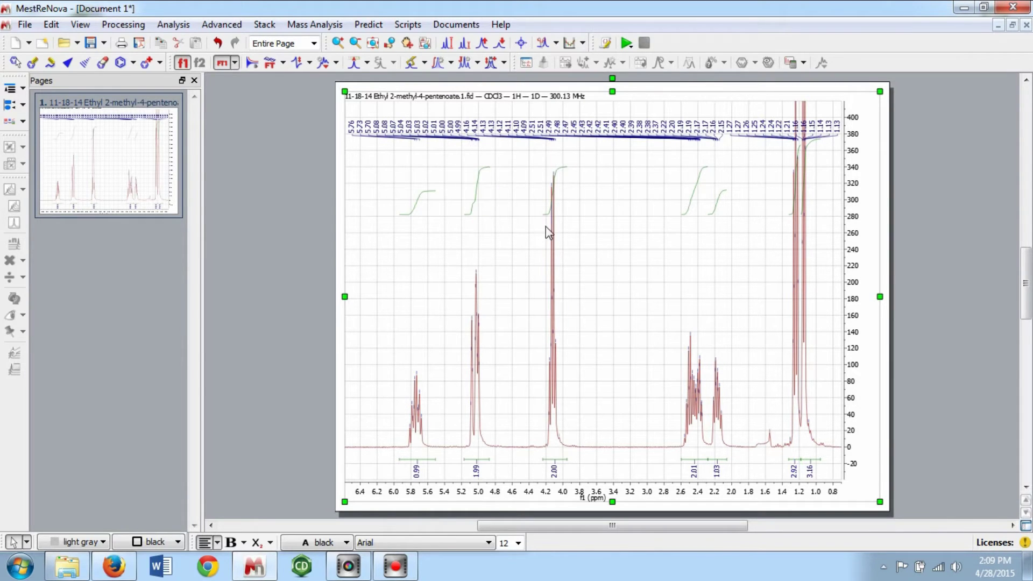
pyautogui.hotkey('ctrl', 'z')
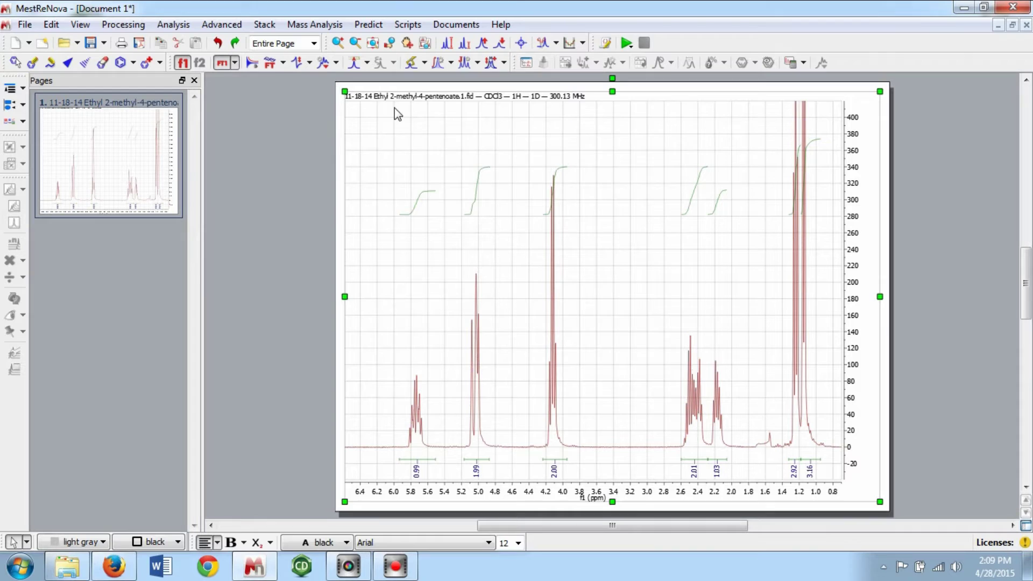
# Step: Pick all lines of the 5.8, 5.0 and 4.1 ppm multiplets using manual threshold ranges
pyautogui.click(425, 62)
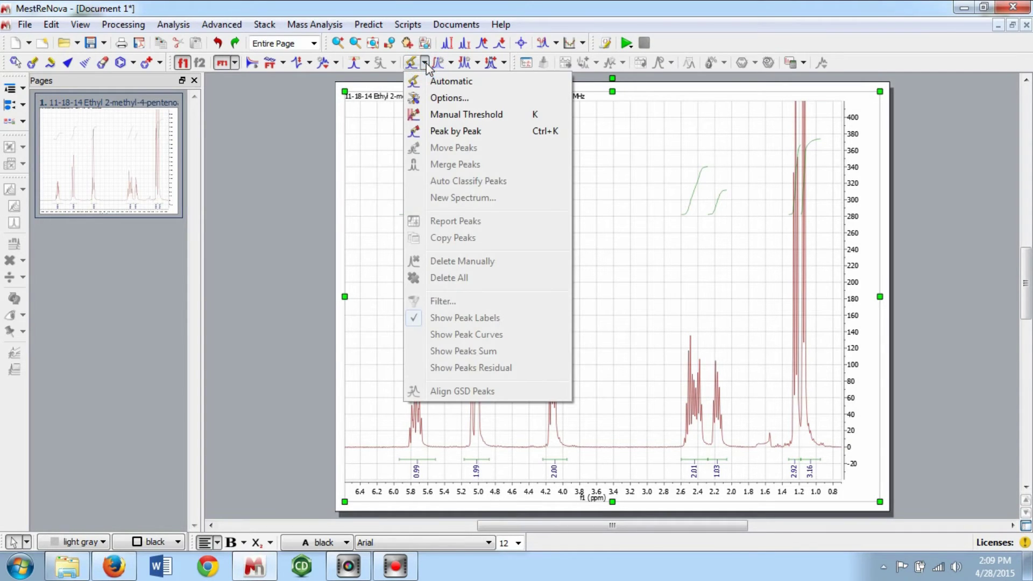
pyautogui.click(466, 115)
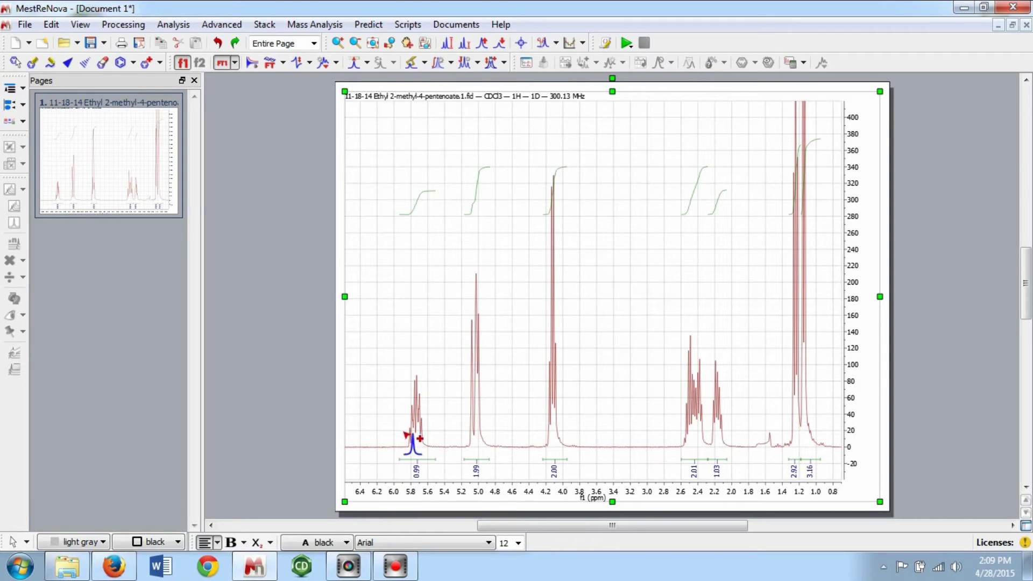
pyautogui.moveTo(402, 427); pyautogui.dragTo(434, 442)
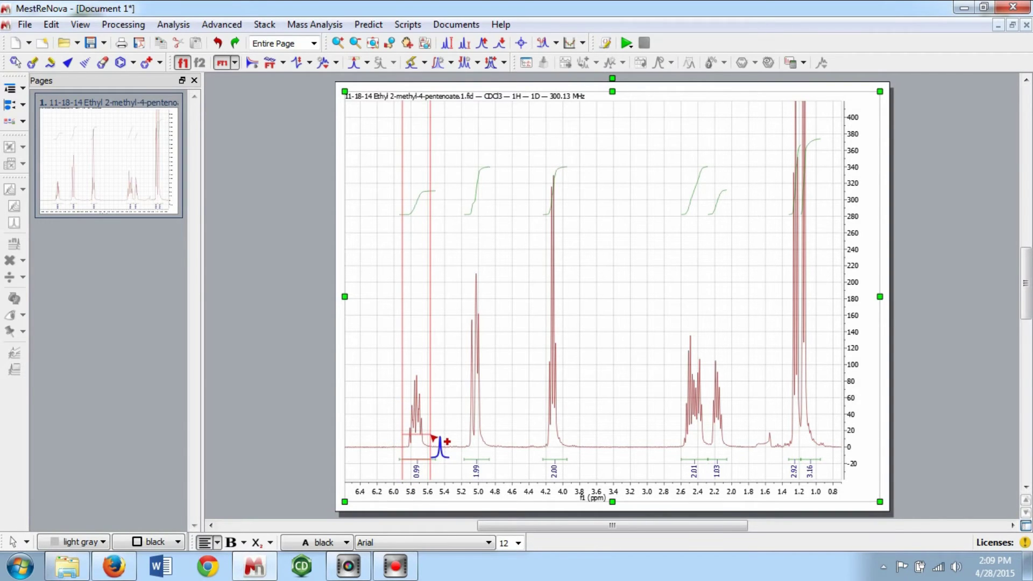
pyautogui.moveTo(464, 384); pyautogui.dragTo(484, 383)
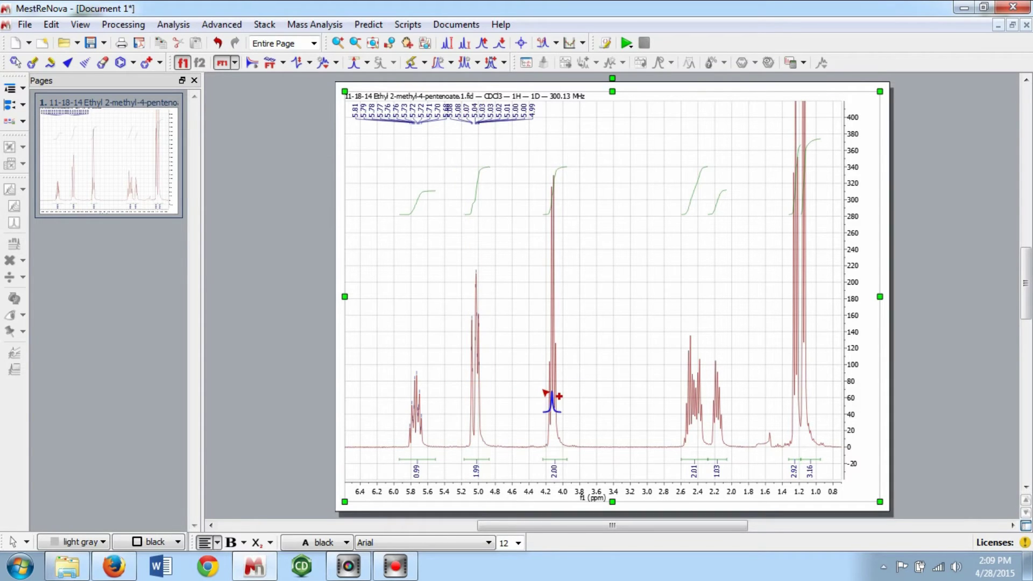
pyautogui.moveTo(543, 396); pyautogui.dragTo(565, 397)
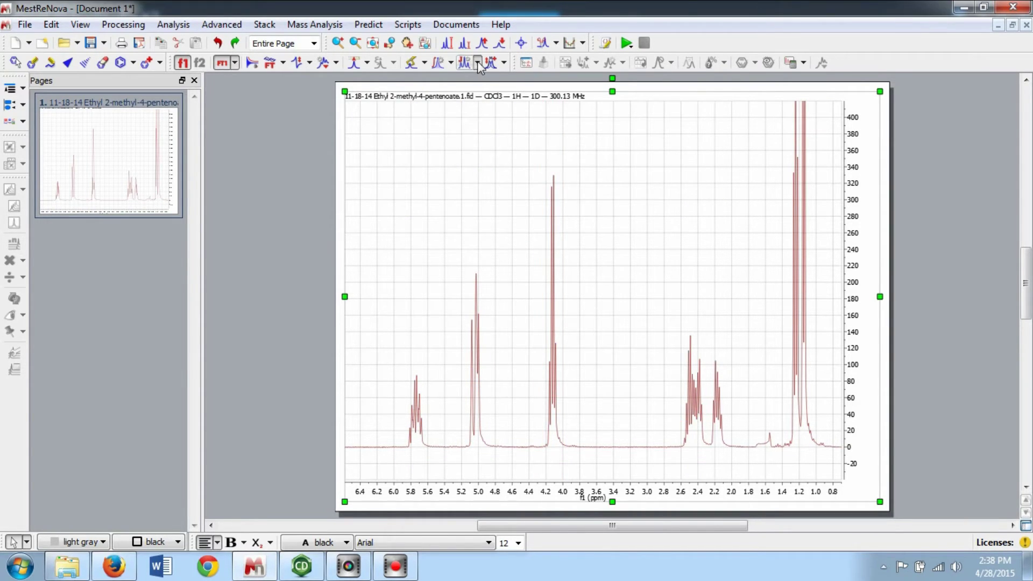
# Step: Manually define multiplets over the 5.7, 5.0, 4.1 and 2.4 ppm signals
pyautogui.click(477, 63)
pyautogui.click(488, 116)
pyautogui.moveTo(430, 425); pyautogui.dragTo(399, 426)
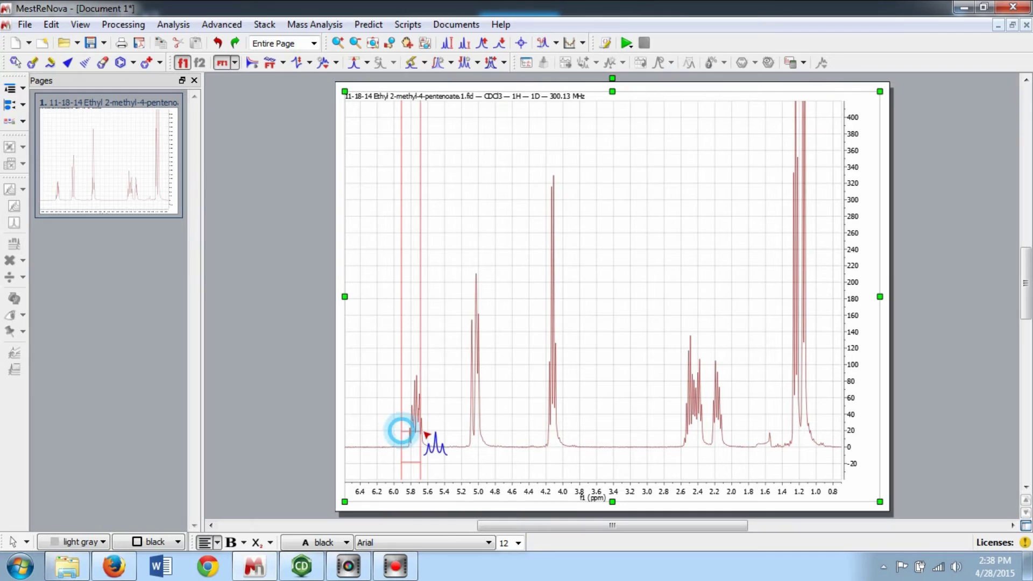
pyautogui.moveTo(491, 410); pyautogui.dragTo(465, 410)
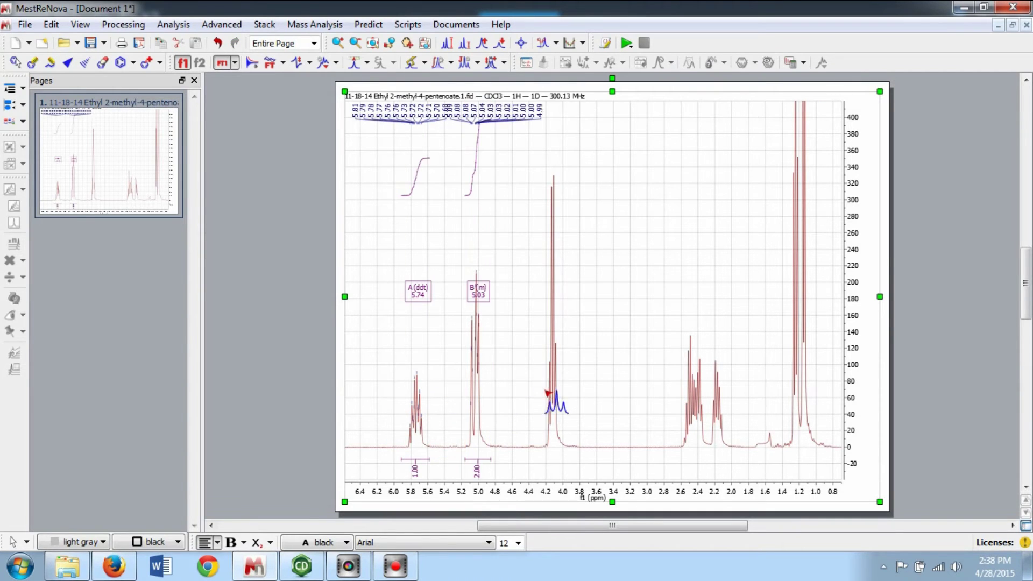
pyautogui.moveTo(542, 399); pyautogui.dragTo(569, 409)
pyautogui.moveTo(690, 424); pyautogui.dragTo(809, 400)
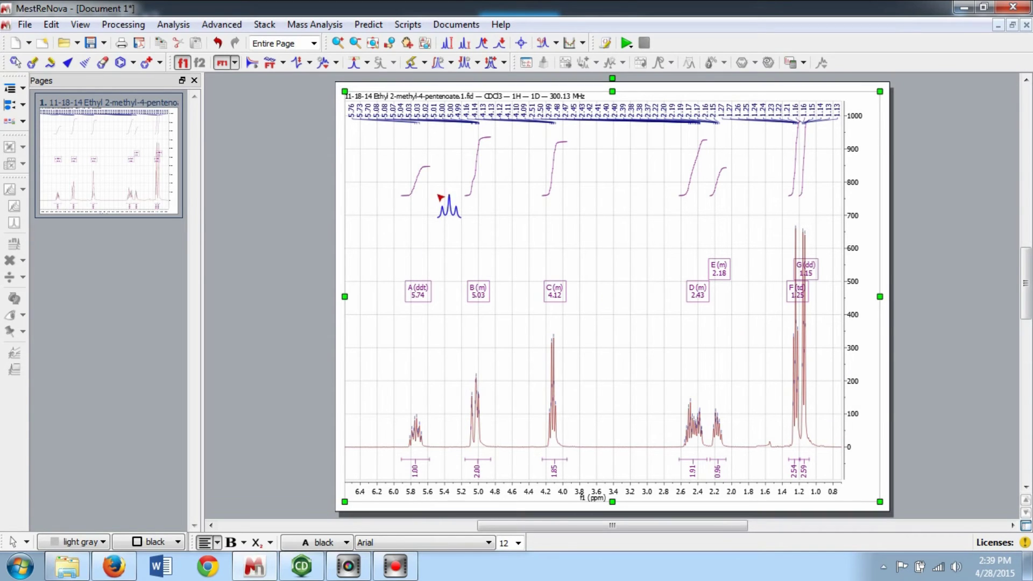
# Step: Delete all multiplets and bring up the multiplet analysis options
pyautogui.rightClick(420, 182)
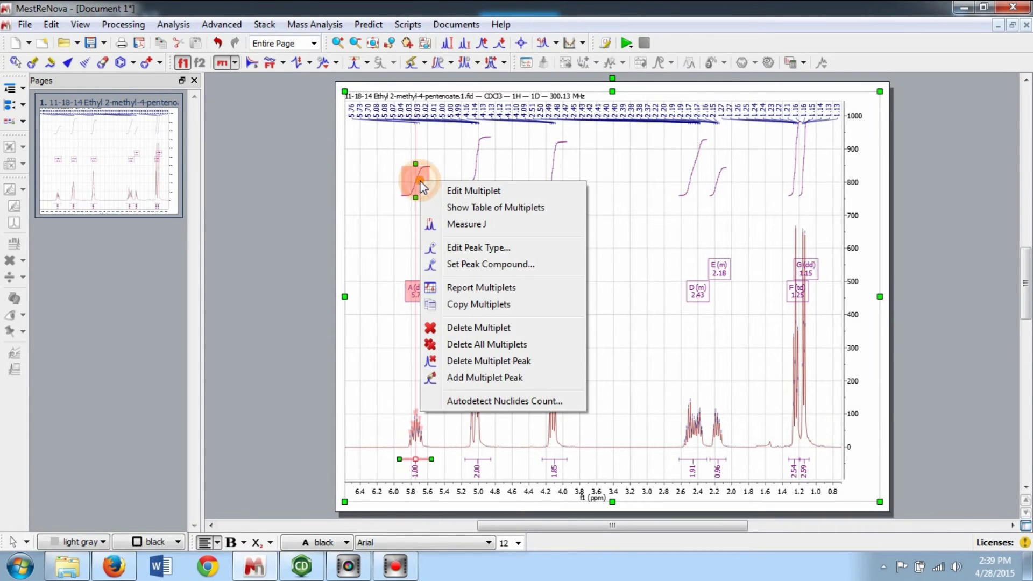
pyautogui.click(537, 345)
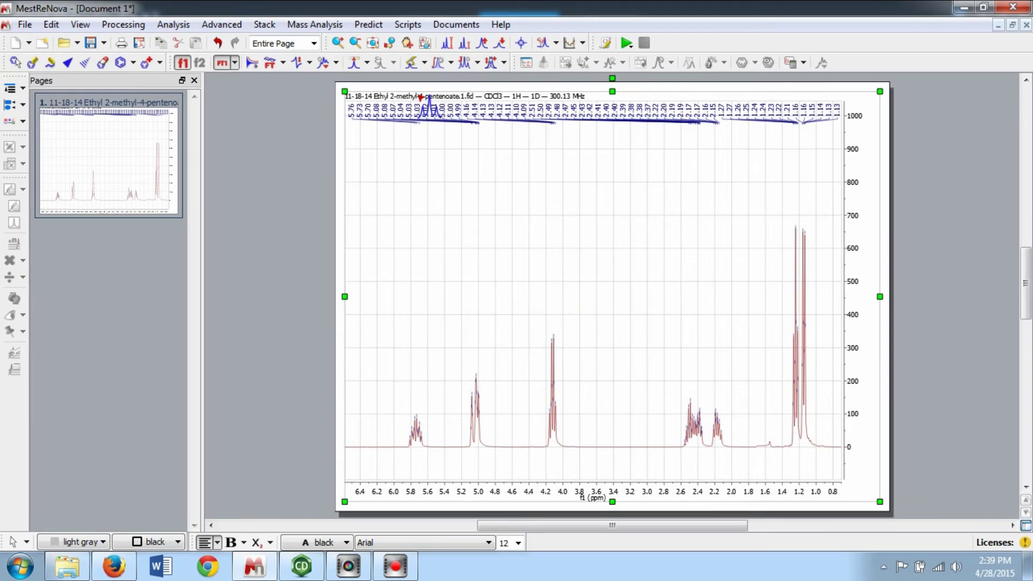
pyautogui.click(479, 63)
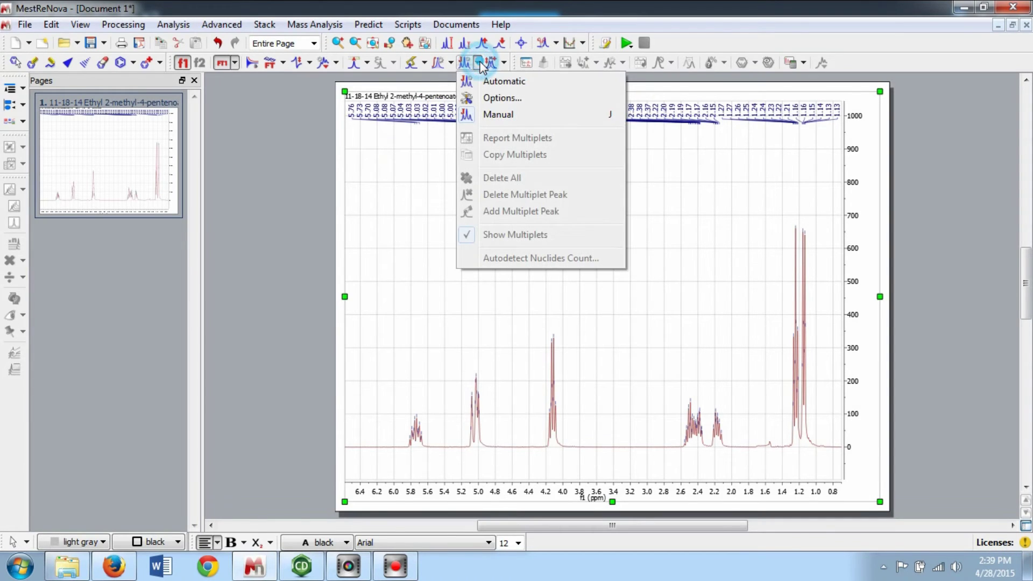
# Step: Run automatic multiplet analysis on the current 1H spectrum
pyautogui.click(491, 80)
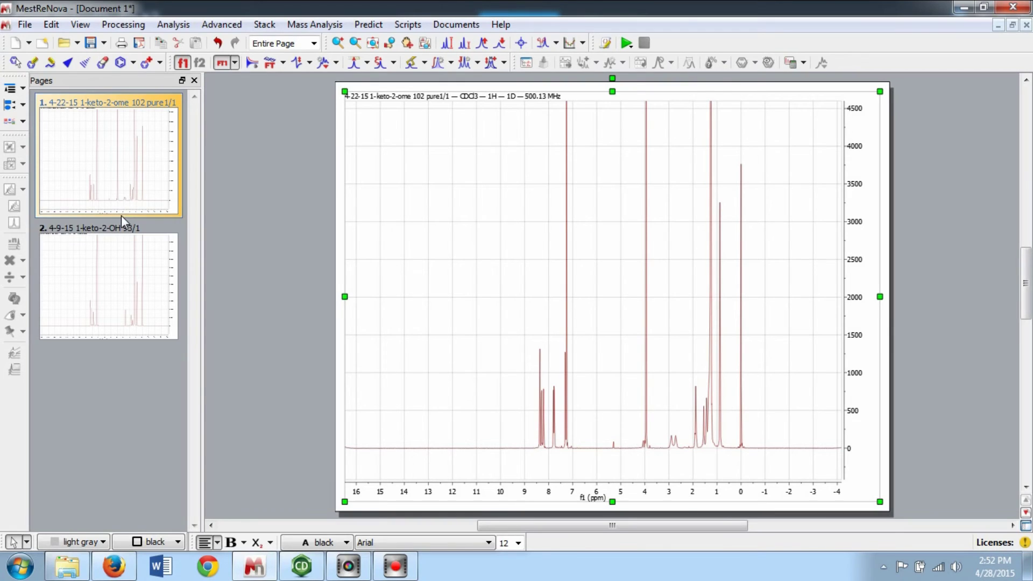
# Step: Stack the 1-keto-2-OH and 1-keto-2-ome spectra on a new page
pyautogui.click(111, 285)
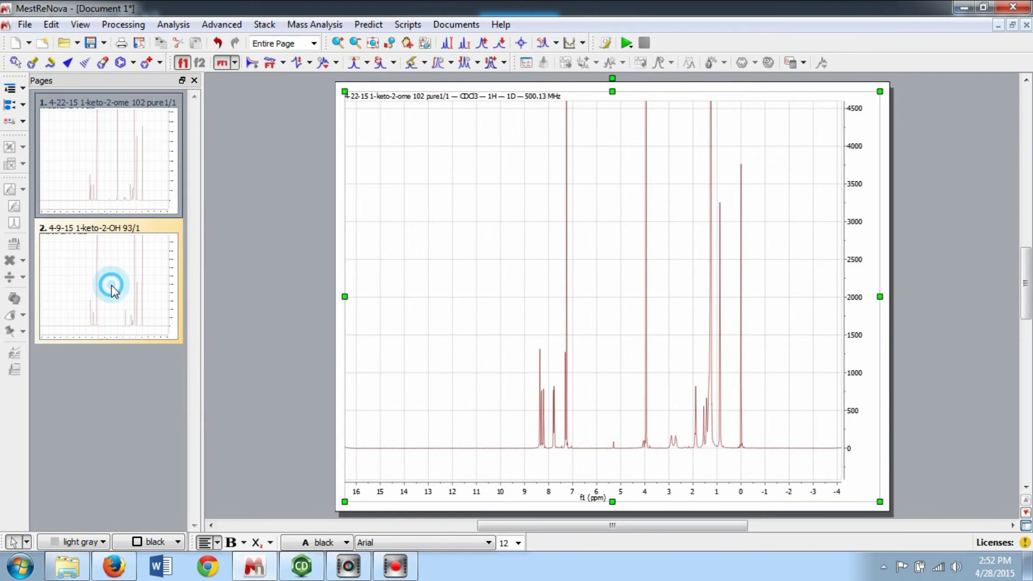
pyautogui.keyDown('ctrl'); pyautogui.click(111, 192); pyautogui.keyUp('ctrl')
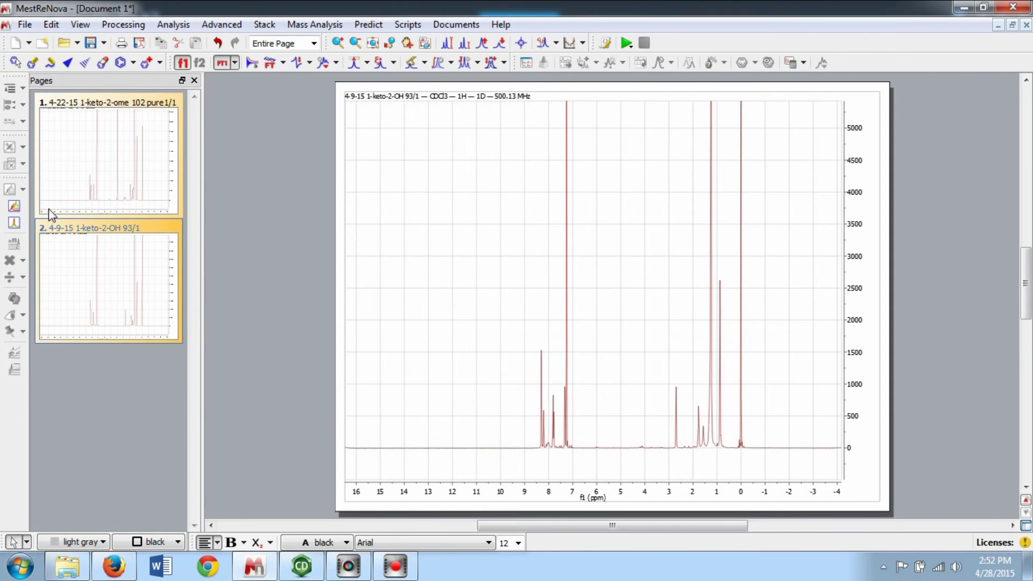
pyautogui.click(14, 206)
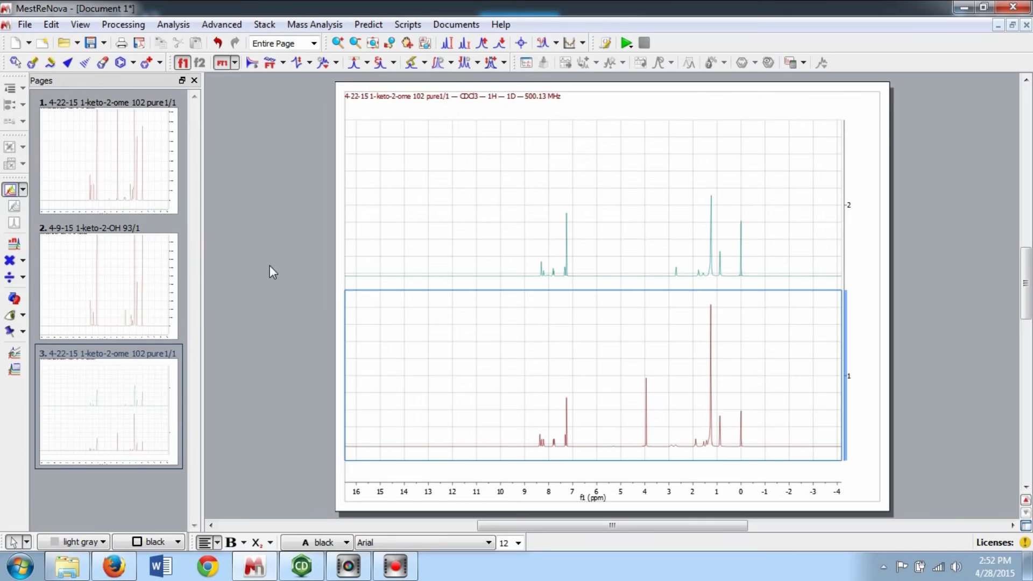
pyautogui.scroll(3, 648, 369)
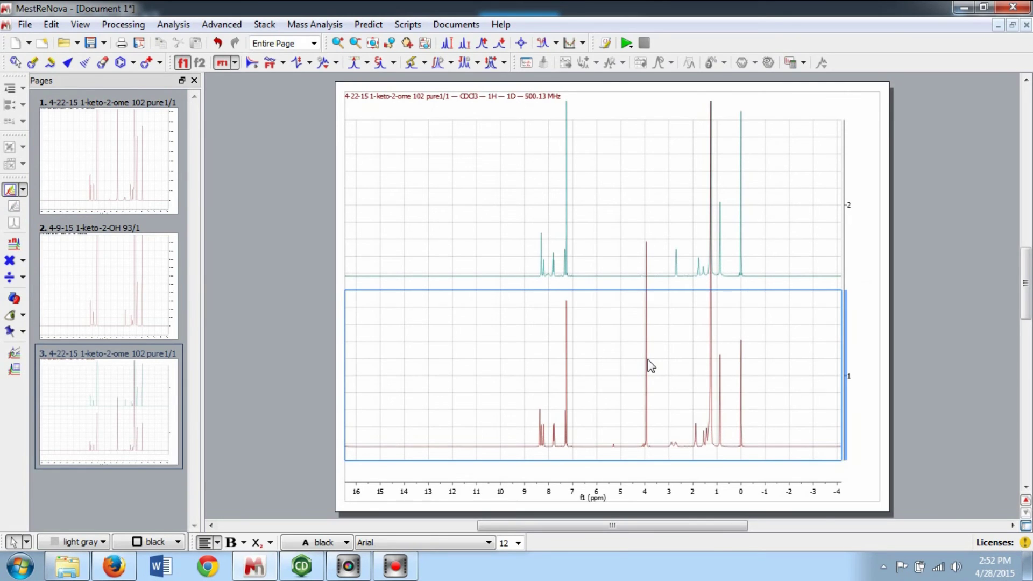
pyautogui.scroll(-2, 648, 364)
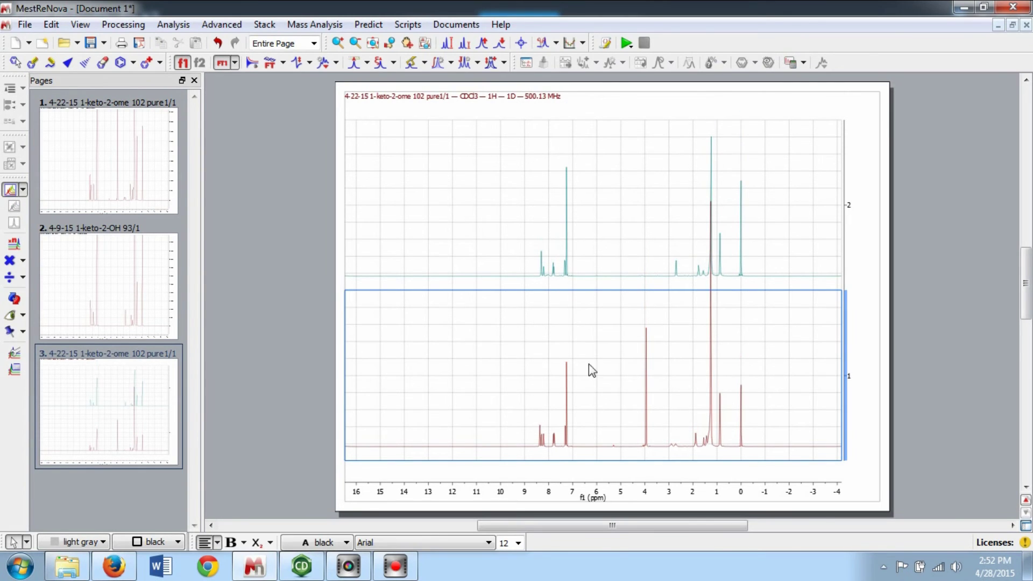
# Step: Superimpose the 1-keto-2-OH and 1-keto-2-ome spectra on another new page
pyautogui.click(129, 303)
pyautogui.keyDown('ctrl'); pyautogui.click(127, 166); pyautogui.keyUp('ctrl')
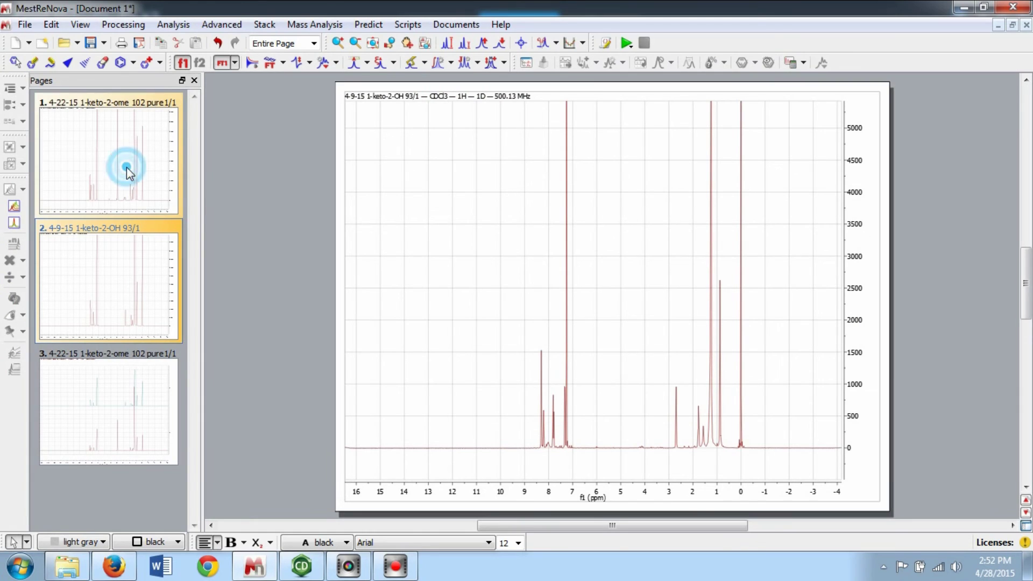
pyautogui.click(15, 225)
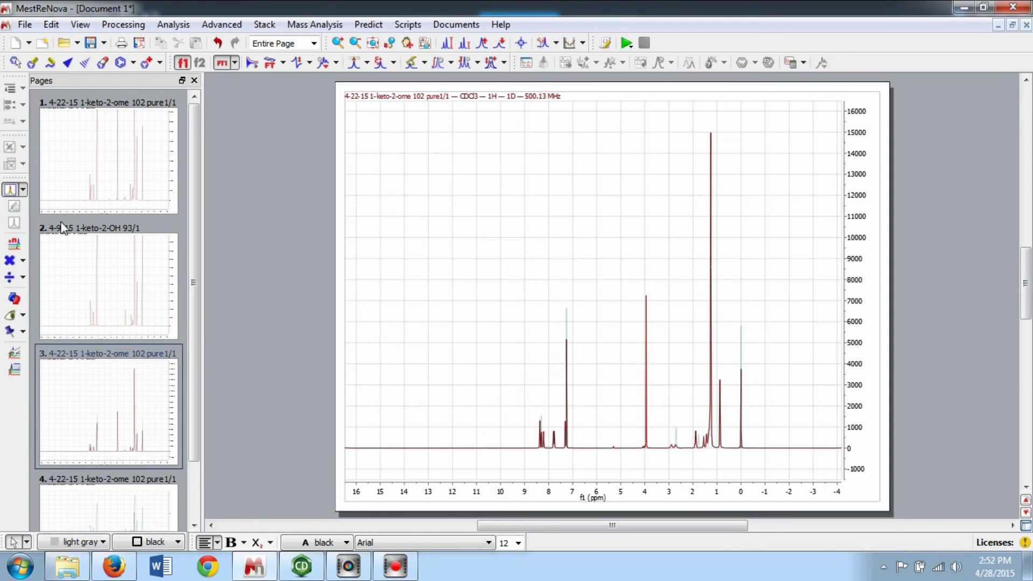
pyautogui.scroll(2, 612, 395)
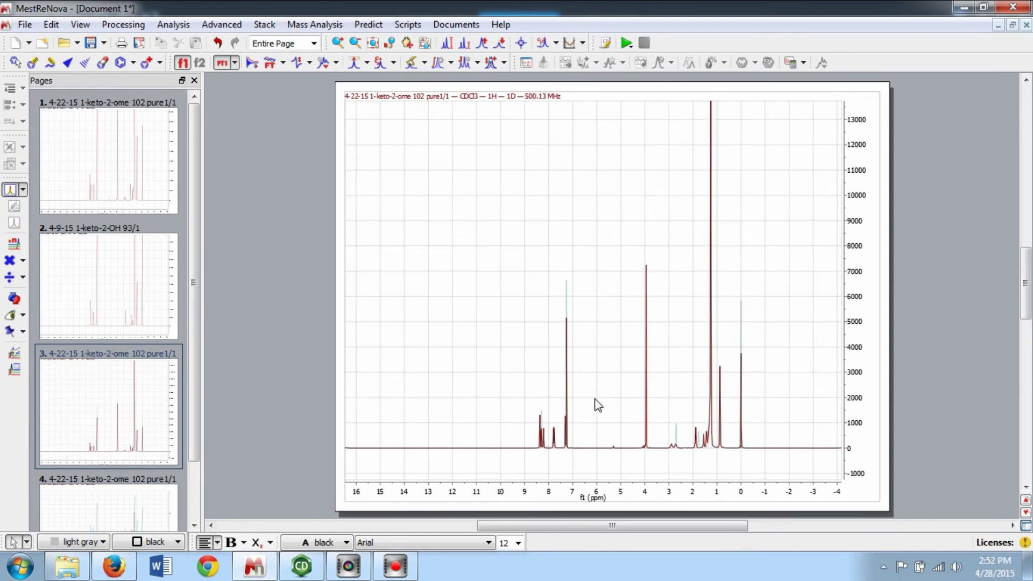
# Step: Zoom the superimposed spectra into the 9–6 ppm aromatic region
pyautogui.click(338, 43)
pyautogui.moveTo(517, 433); pyautogui.dragTo(600, 443)
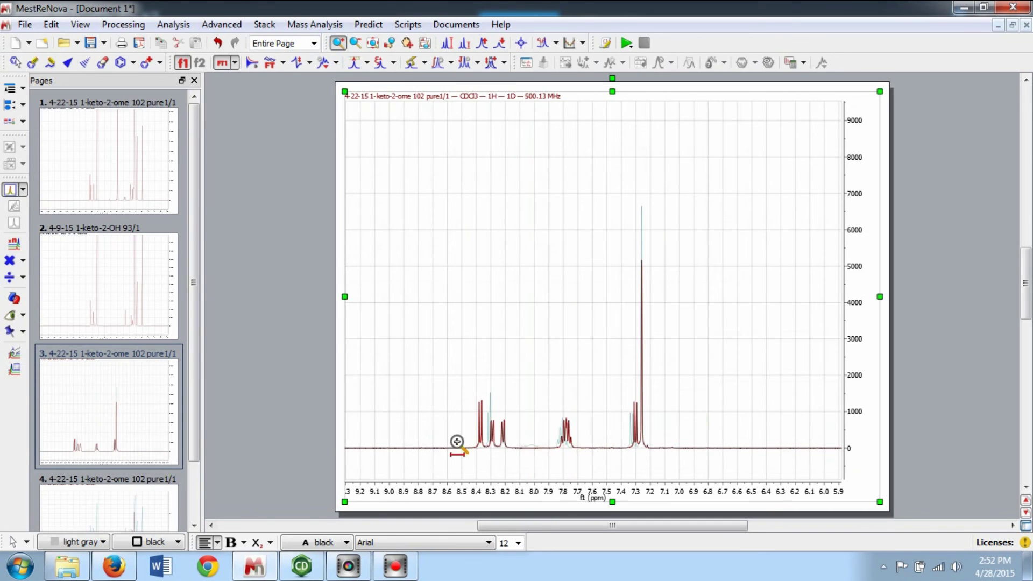
pyautogui.moveTo(424, 423); pyautogui.dragTo(769, 429)
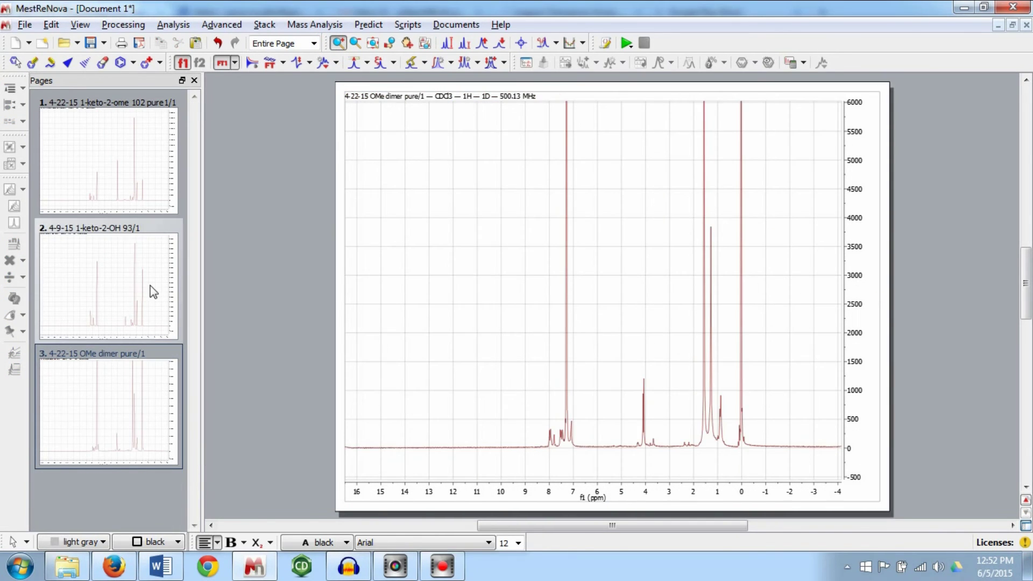
# Step: Superimpose the OMe dimer and 1-keto-2-OH spectra and zoom to 8.8–6.7 ppm
pyautogui.keyDown('ctrl'); pyautogui.click(150, 288); pyautogui.keyUp('ctrl')
pyautogui.click(15, 223)
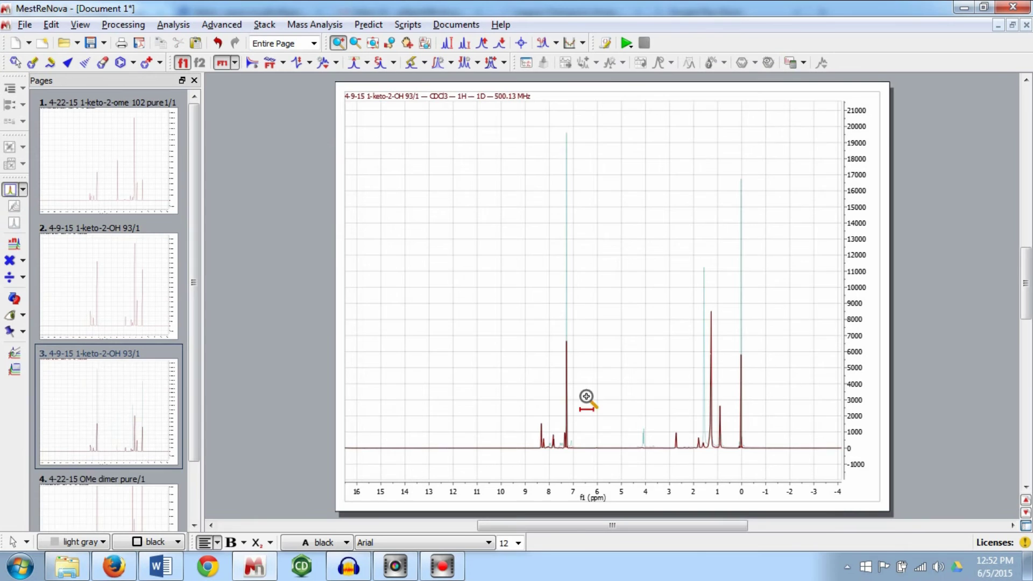
pyautogui.moveTo(530, 430); pyautogui.dragTo(582, 443)
pyautogui.scroll(5, 567, 329)
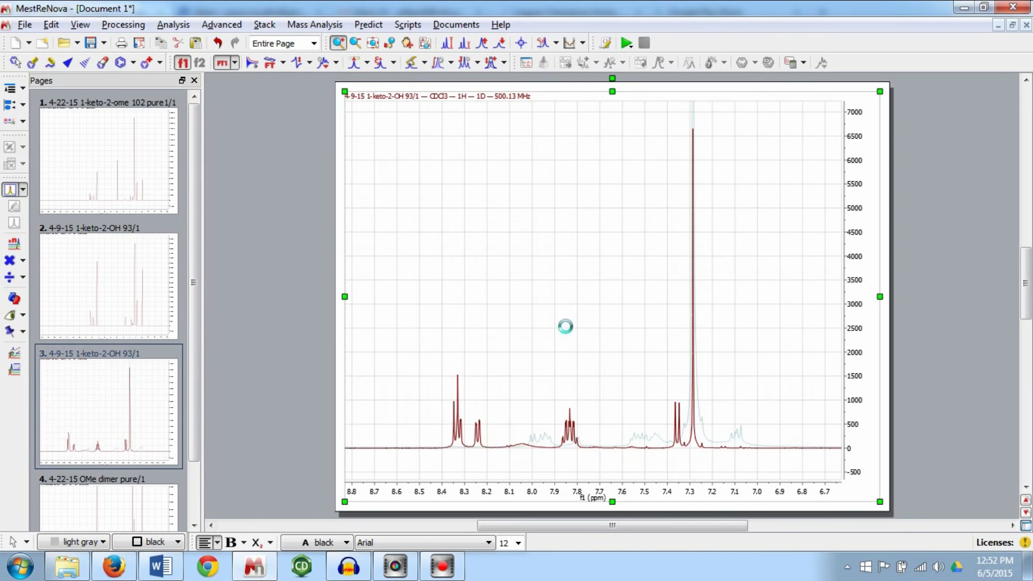
# Step: Try scaling the active spectrum: multiply by 2, divide by 2, then shrink slightly via Stack
pyautogui.click(25, 260)
pyautogui.click(57, 278)
pyautogui.click(23, 277)
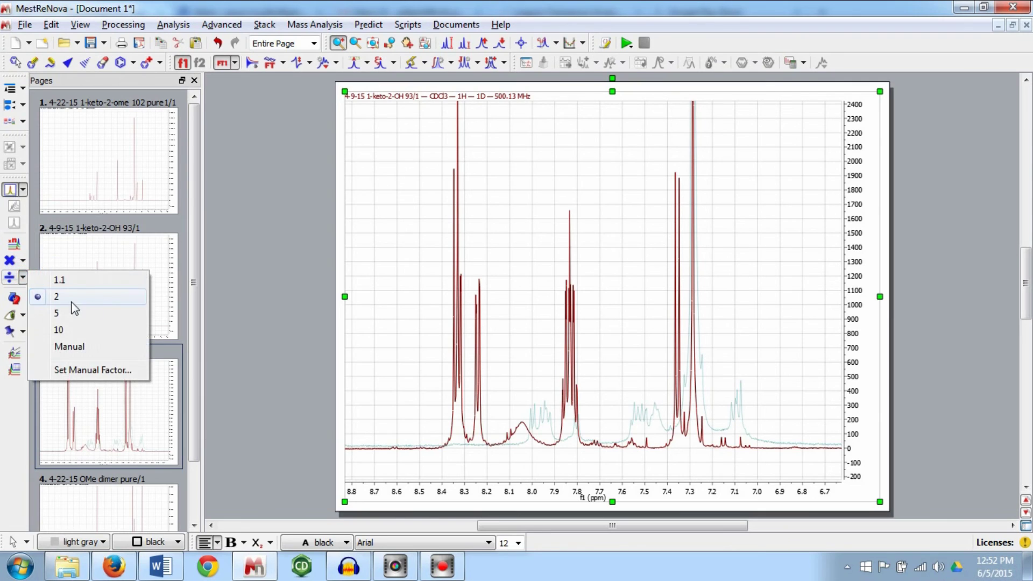
pyautogui.click(63, 295)
pyautogui.click(264, 24)
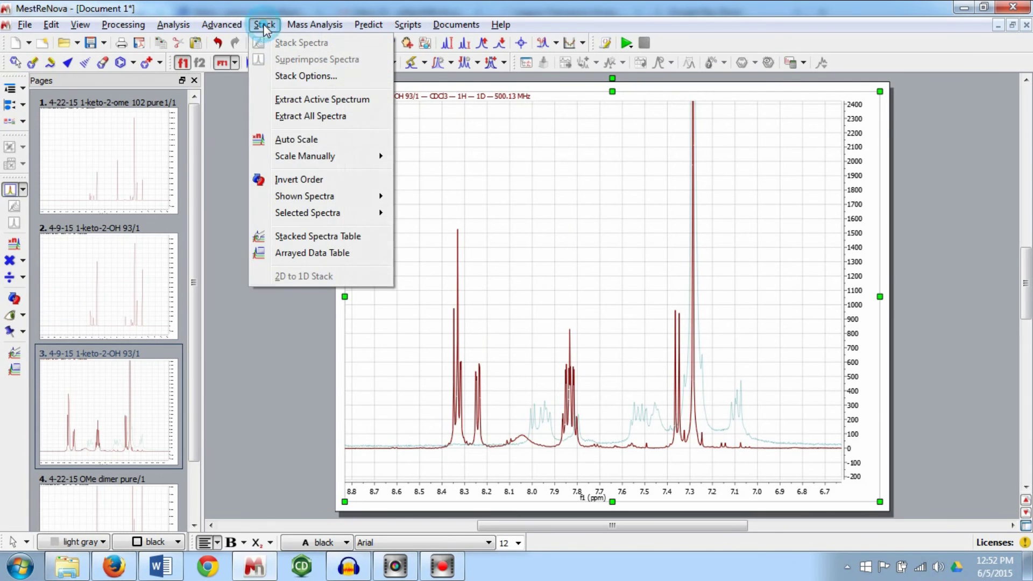
pyautogui.moveTo(305, 161)
pyautogui.moveTo(430, 175)
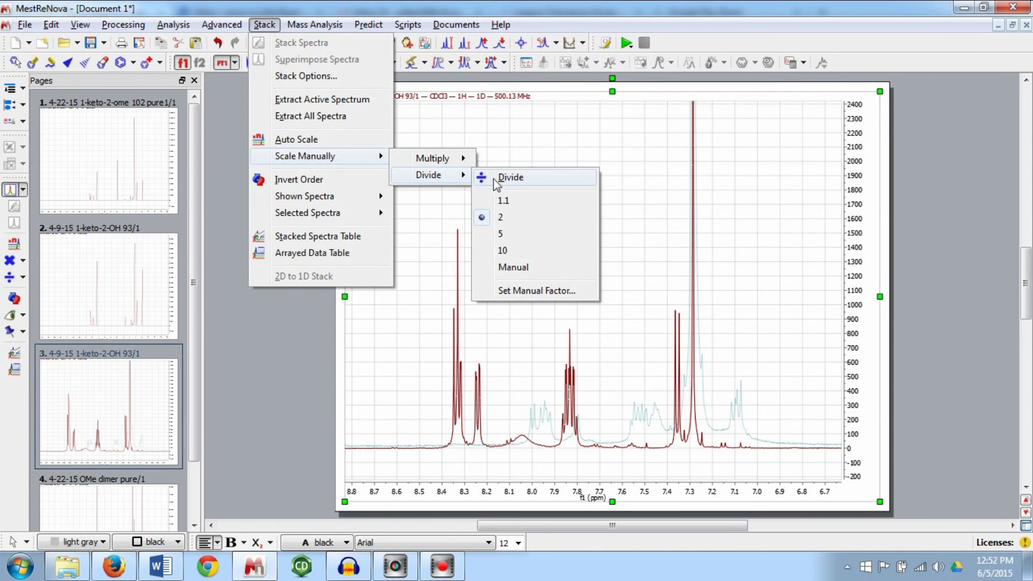
pyautogui.click(500, 199)
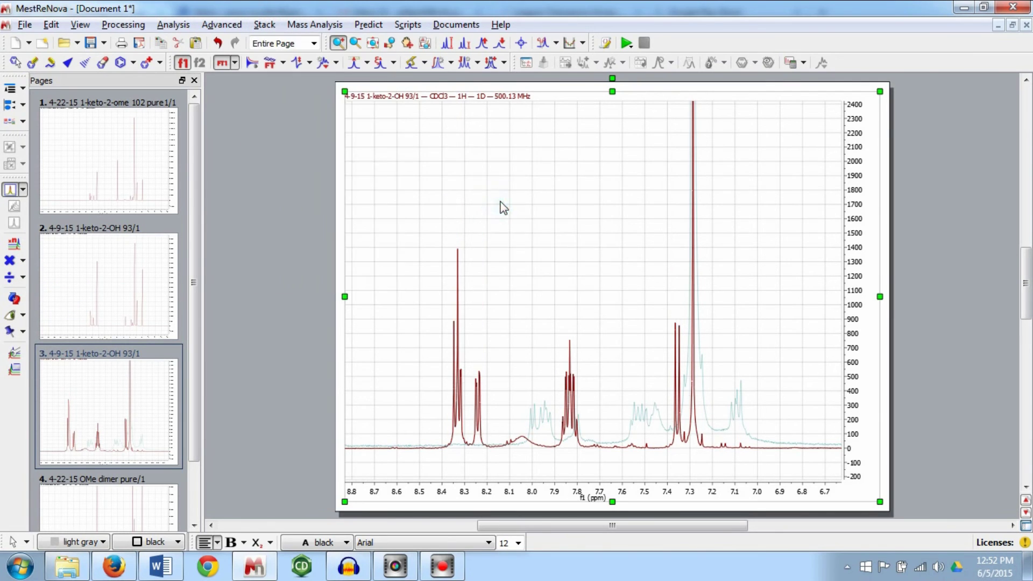
# Step: Enlarge the teal OMe dimer trace six times, then reactivate the red 1-keto-2-OH trace
pyautogui.click(14, 298)
pyautogui.click(16, 258)
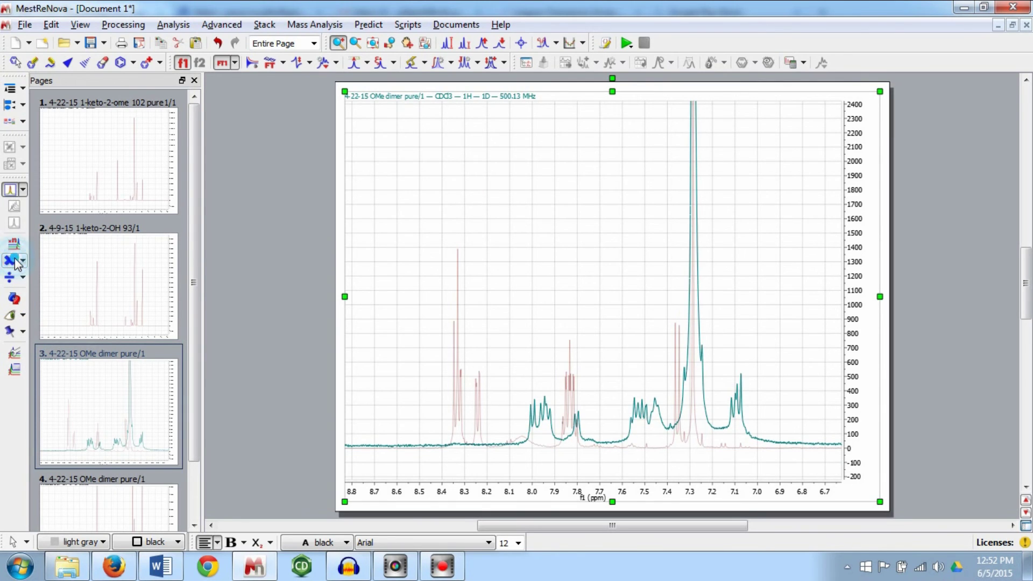
pyautogui.click(16, 259)
pyautogui.click(15, 258)
pyautogui.click(15, 259)
pyautogui.click(16, 260)
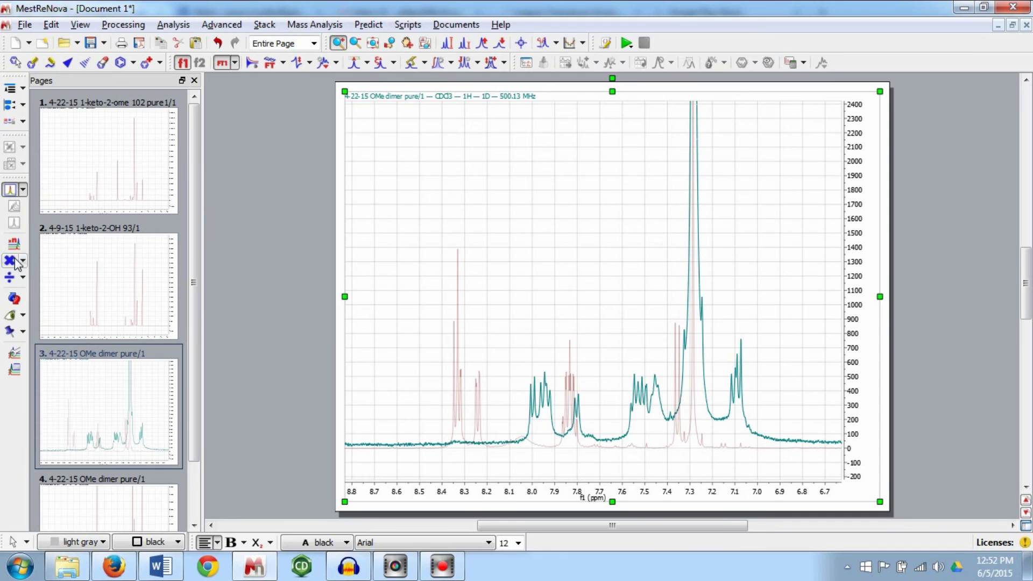
pyautogui.click(16, 260)
pyautogui.click(14, 298)
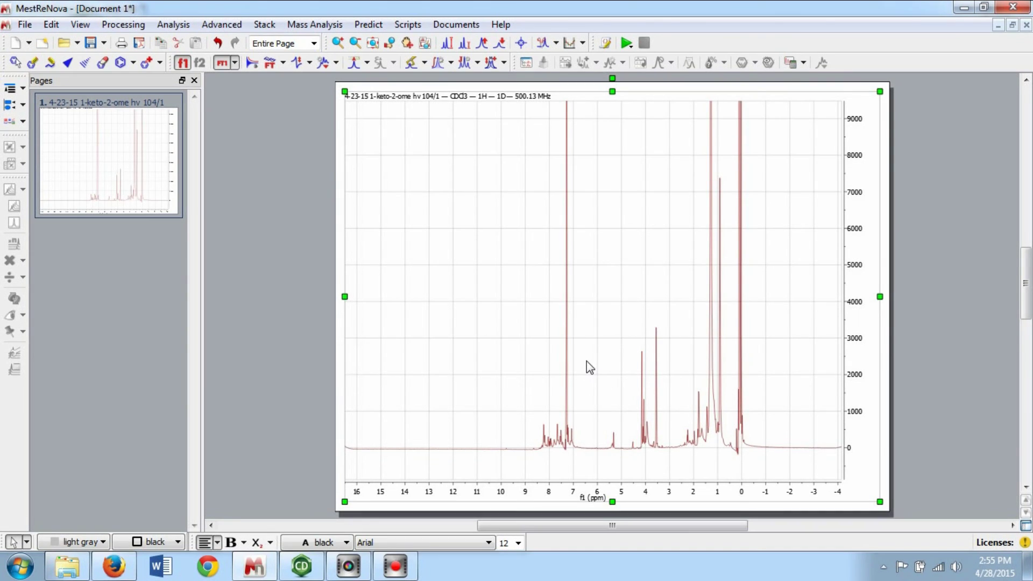
# Step: Increase the vertical scale of the 4-23-15 1-keto-2-ome hv 104 spectrum to about 1800
pyautogui.scroll(5, 587, 360)
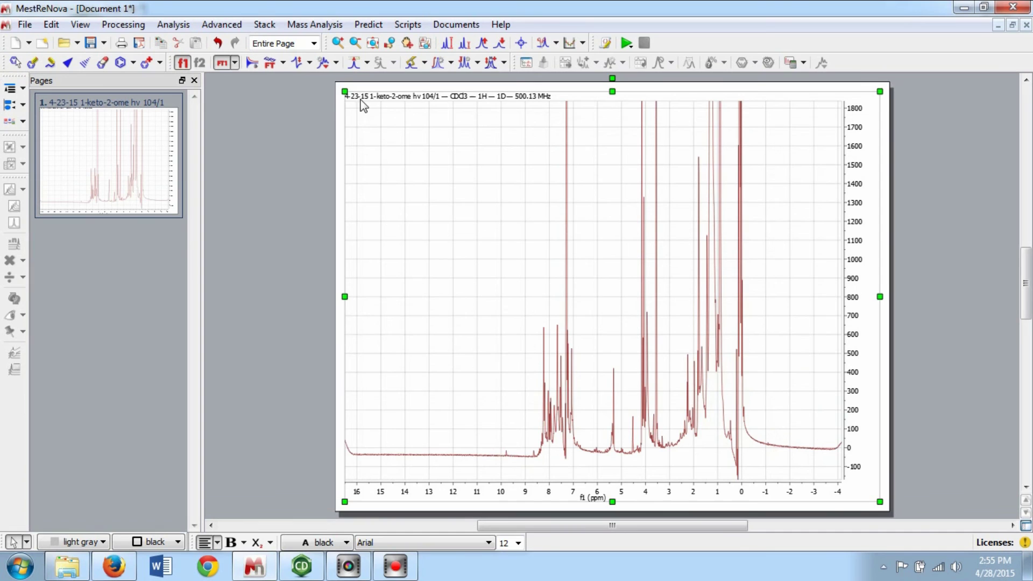
# Step: Apply a Whittaker Smoother baseline correction, then undo it
pyautogui.click(336, 62)
pyautogui.click(361, 81)
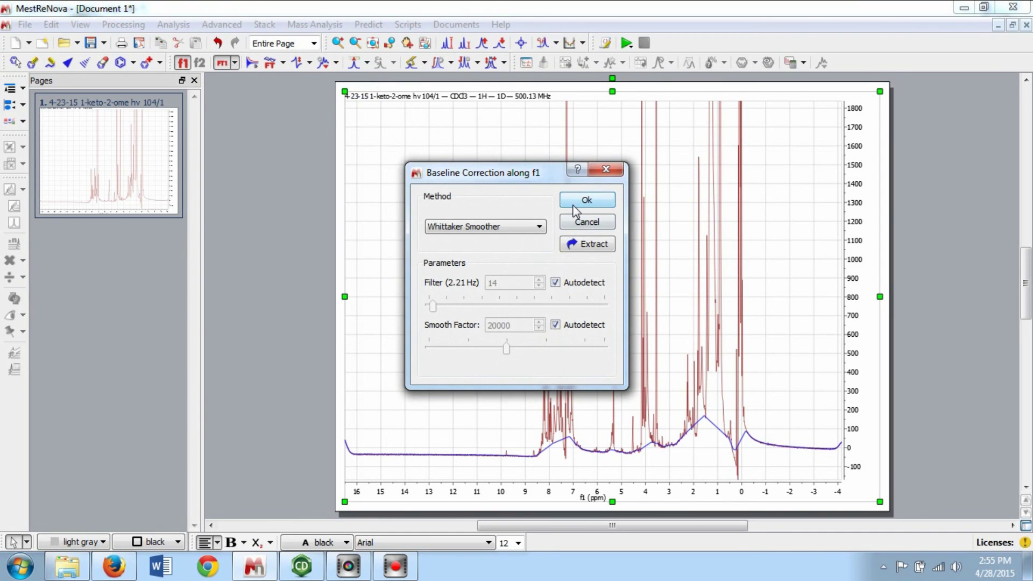
pyautogui.click(574, 203)
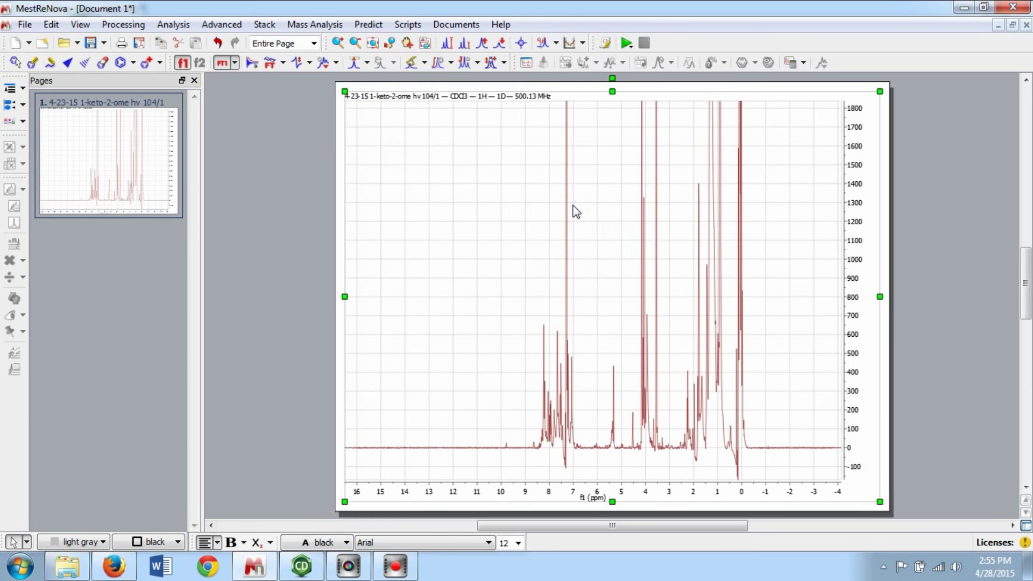
pyautogui.hotkey('ctrl', 'z')
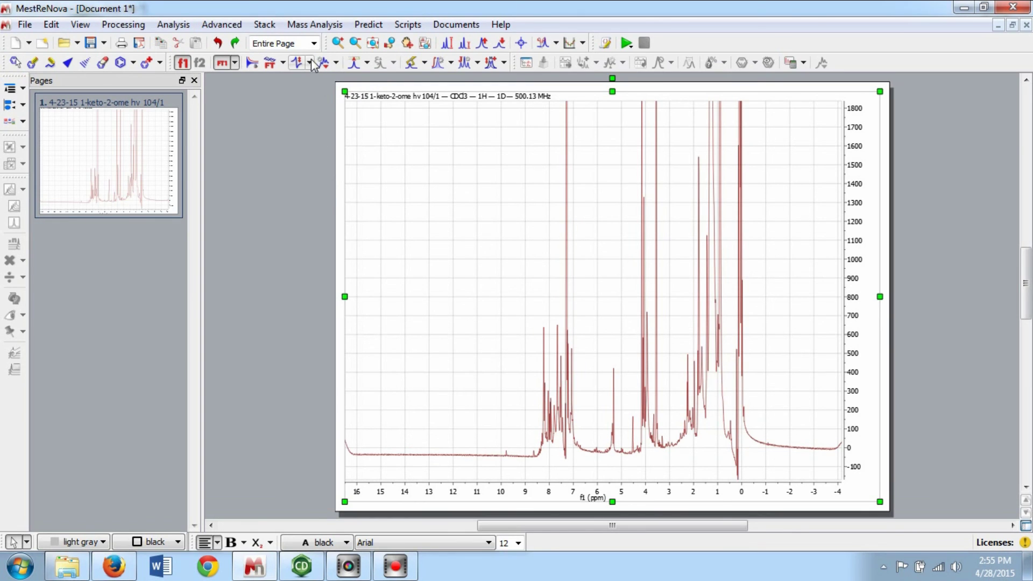
# Step: Apply automatic baseline correction, then undo it as well
pyautogui.click(310, 63)
pyautogui.click(321, 82)
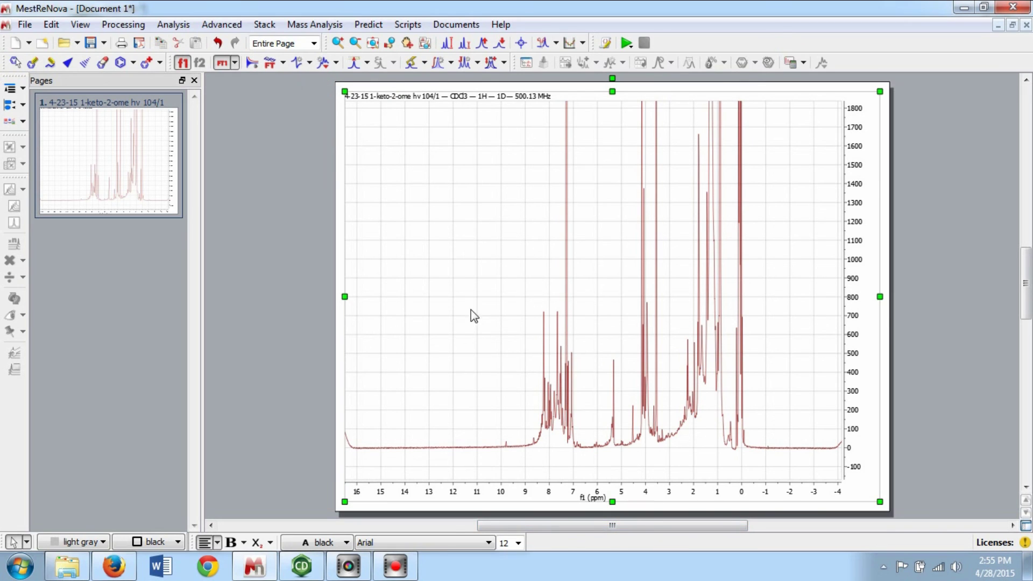
pyautogui.hotkey('ctrl', 'z')
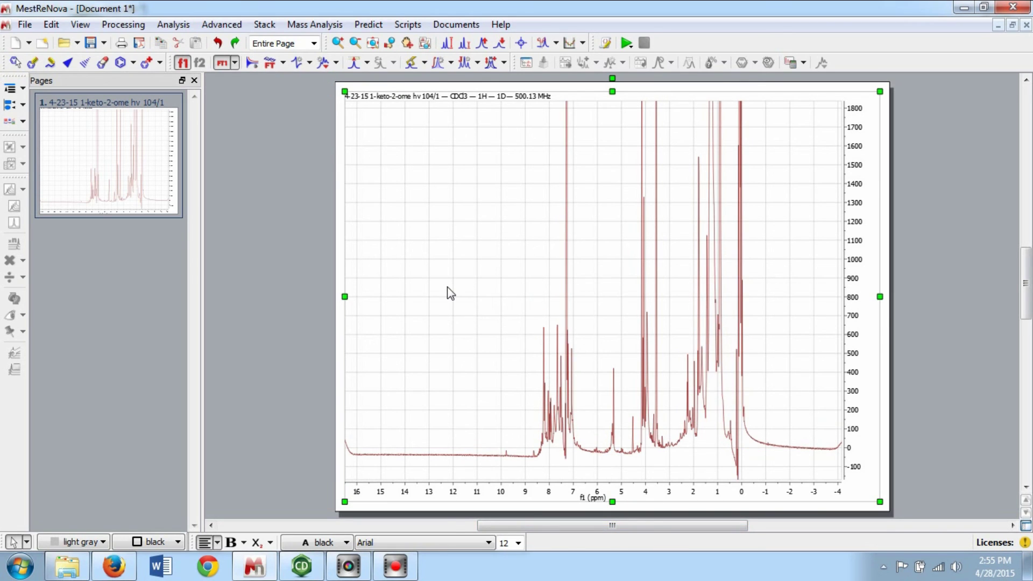
# Step: Manually phase the spectrum to PH0 -186.14 and PH1 2.25
pyautogui.click(310, 64)
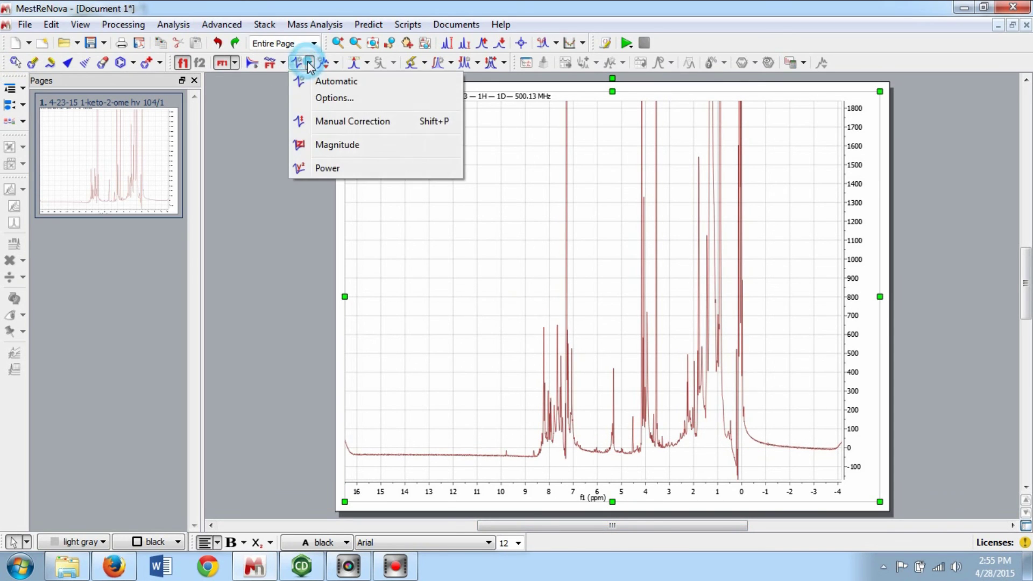
pyautogui.click(349, 120)
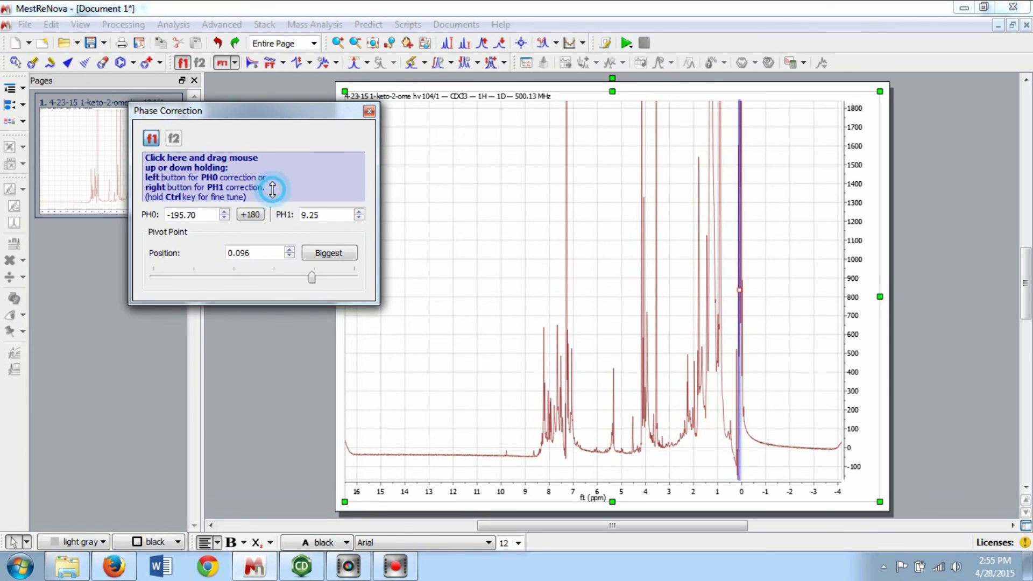
pyautogui.moveTo(273, 200)
pyautogui.mouseDown()
pyautogui.moveTo(272, 180)
pyautogui.moveTo(273, 192)
pyautogui.mouseUp()
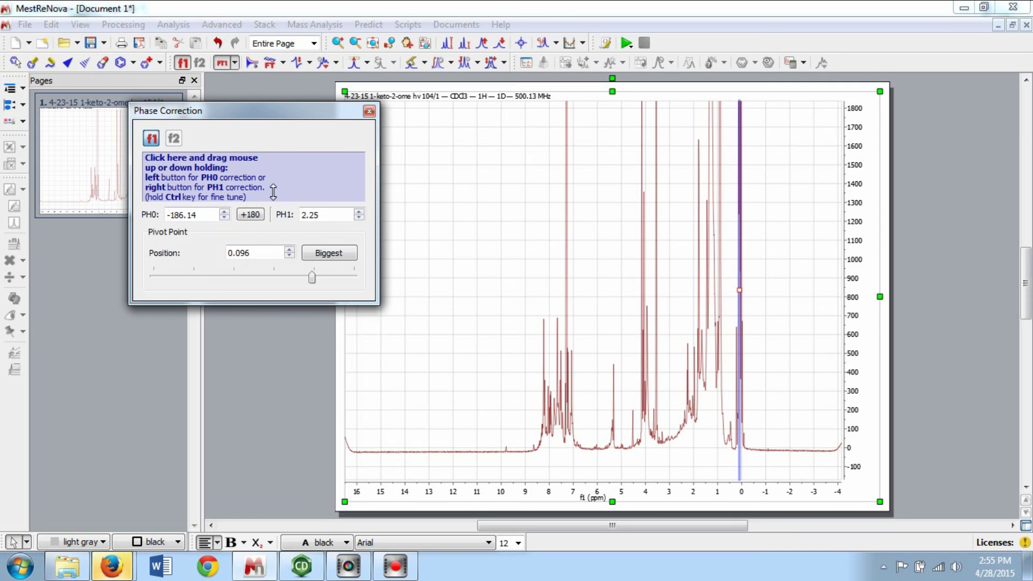
pyautogui.click(370, 112)
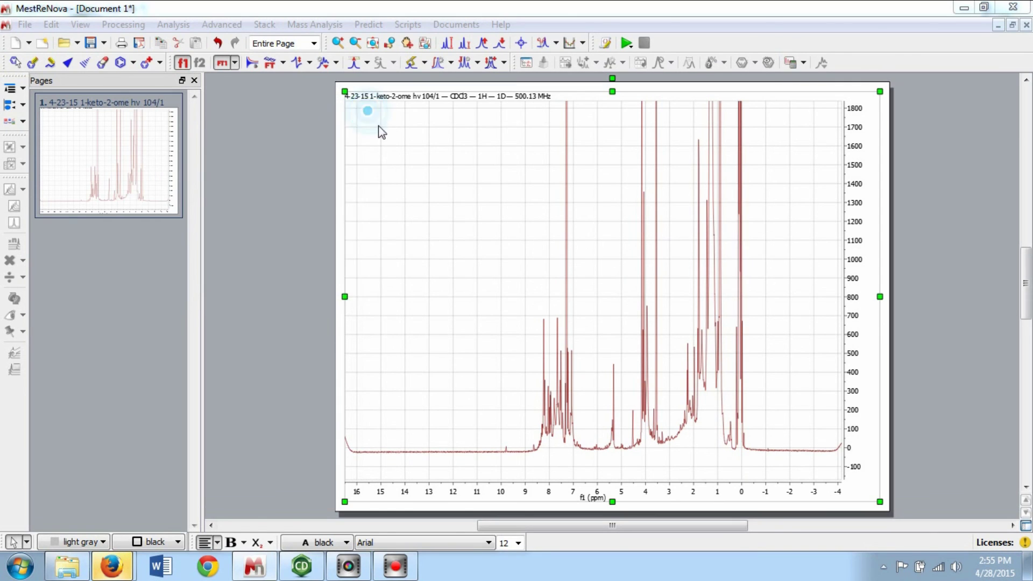